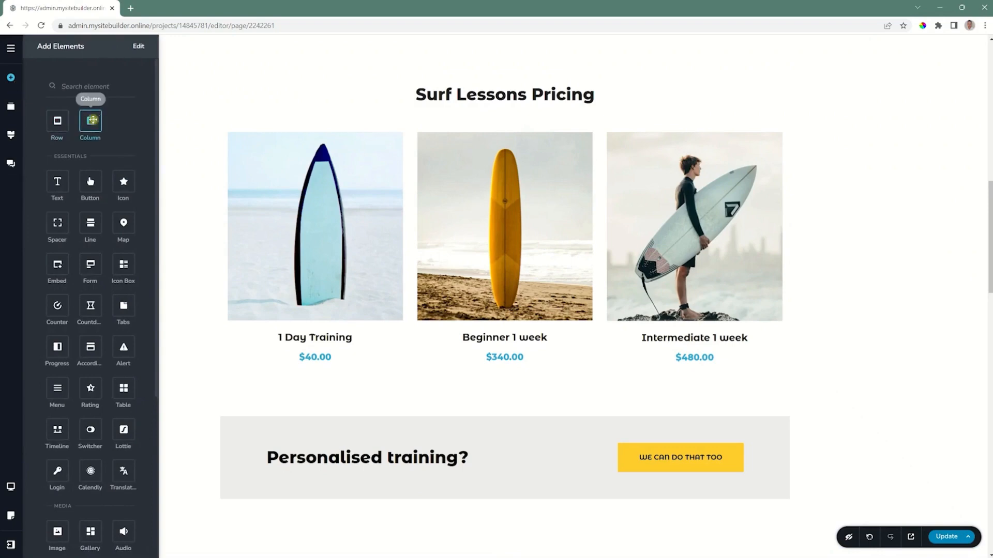
# Insert three empty columns beneath the Surf Lessons Pricing heading, above the surfboard pictures.
pyautogui.moveTo(91, 120); pyautogui.dragTo(282, 114)
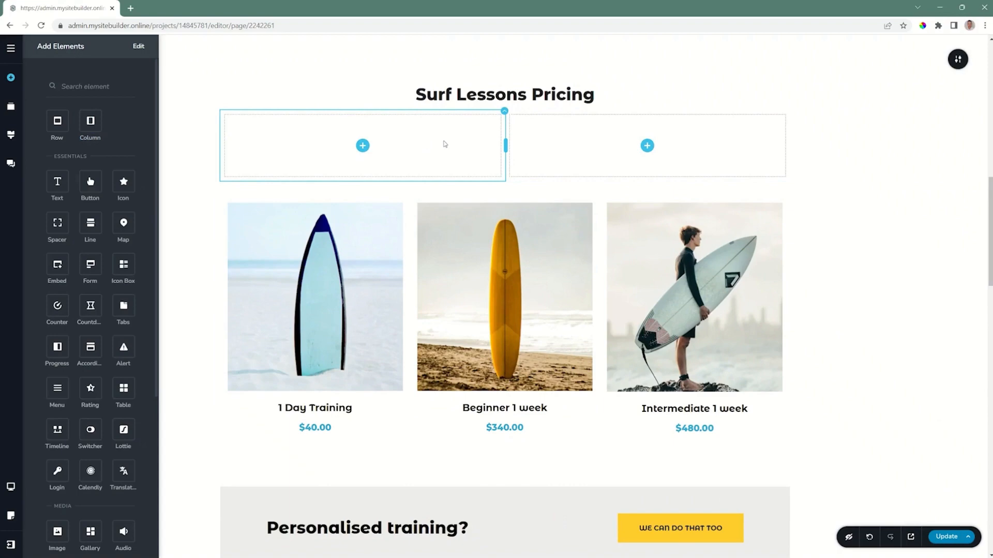
pyautogui.click(505, 113)
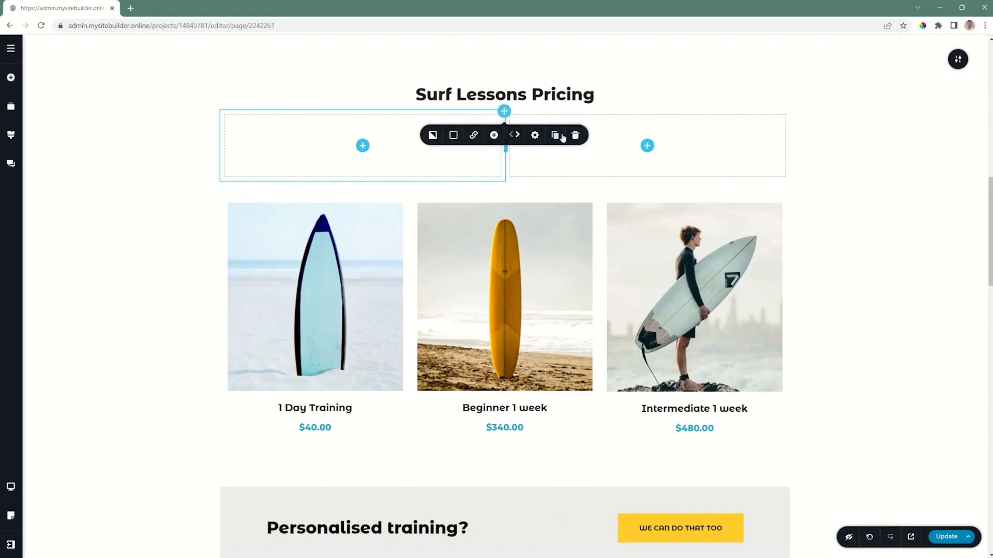
pyautogui.click(493, 136)
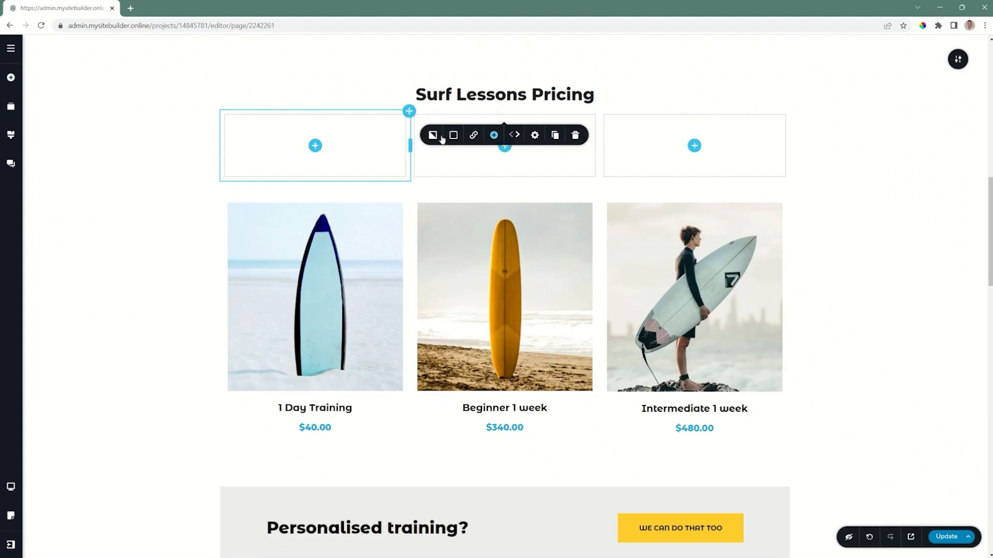
# Add a text element to the first empty column and place an image element beneath it.
pyautogui.click(316, 147)
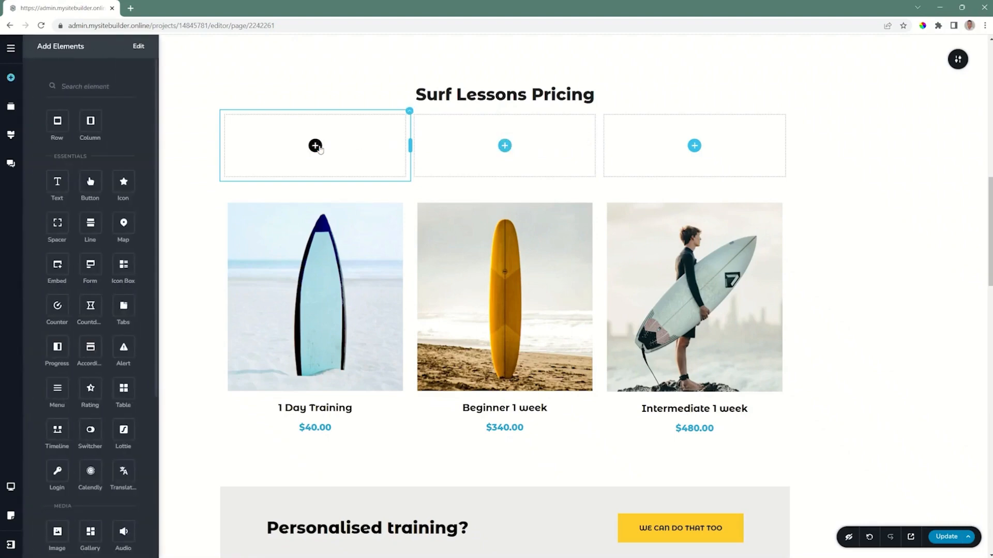
pyautogui.moveTo(57, 182); pyautogui.dragTo(326, 153)
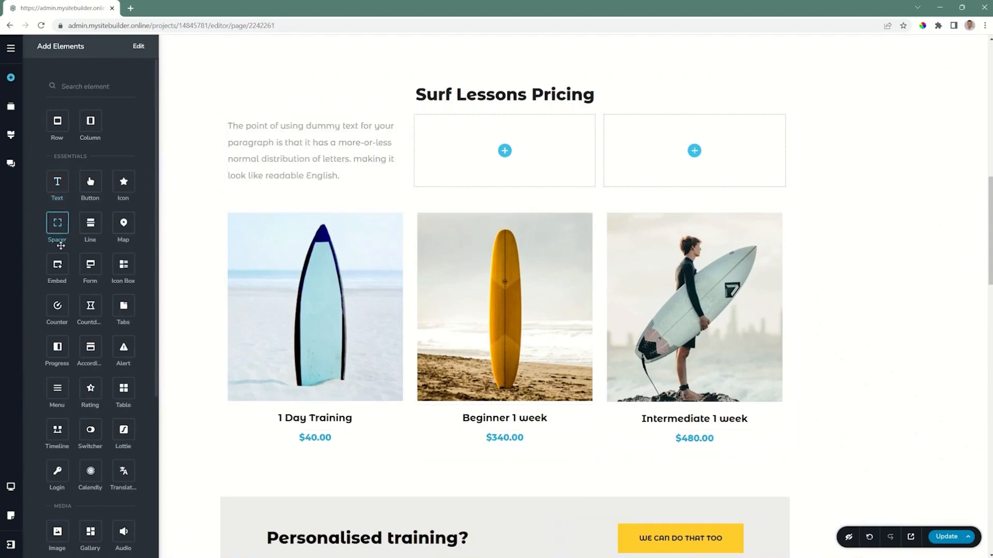
pyautogui.scroll(-3, 89, 348)
pyautogui.moveTo(52, 393); pyautogui.dragTo(261, 186)
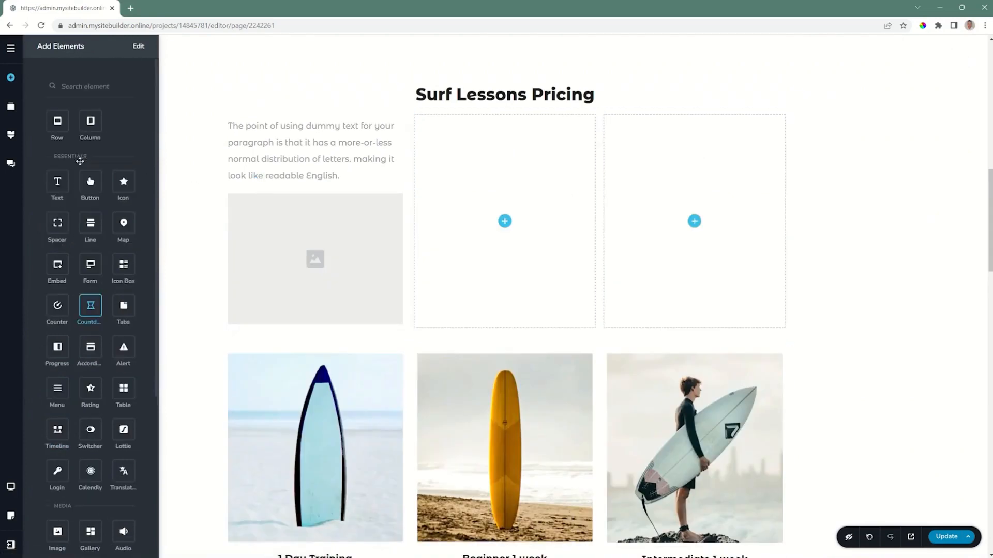
# Nest two columns below the image placeholder, with an icon in the first and a button in the second.
pyautogui.moveTo(109, 144); pyautogui.dragTo(299, 324)
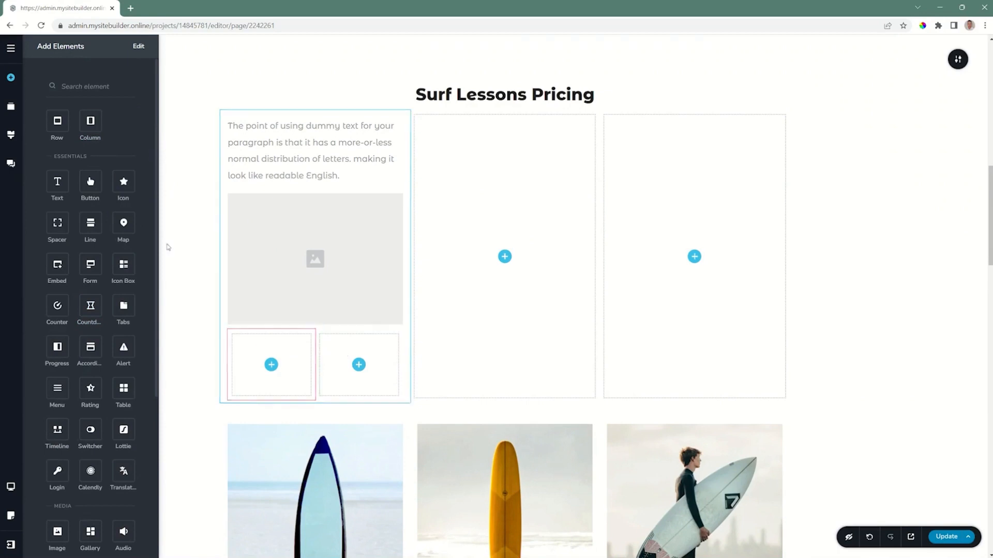
pyautogui.moveTo(123, 181); pyautogui.dragTo(271, 370)
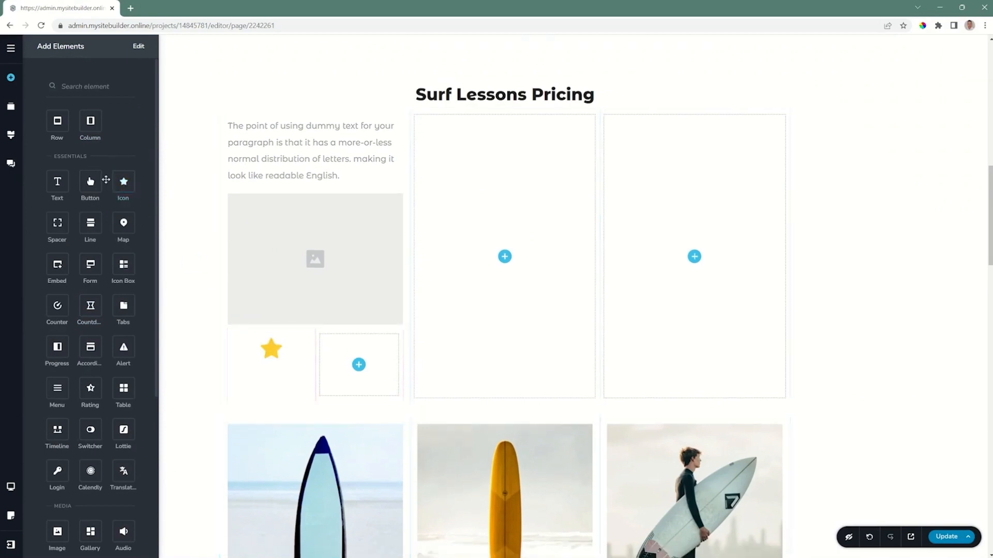
pyautogui.moveTo(90, 181); pyautogui.dragTo(361, 374)
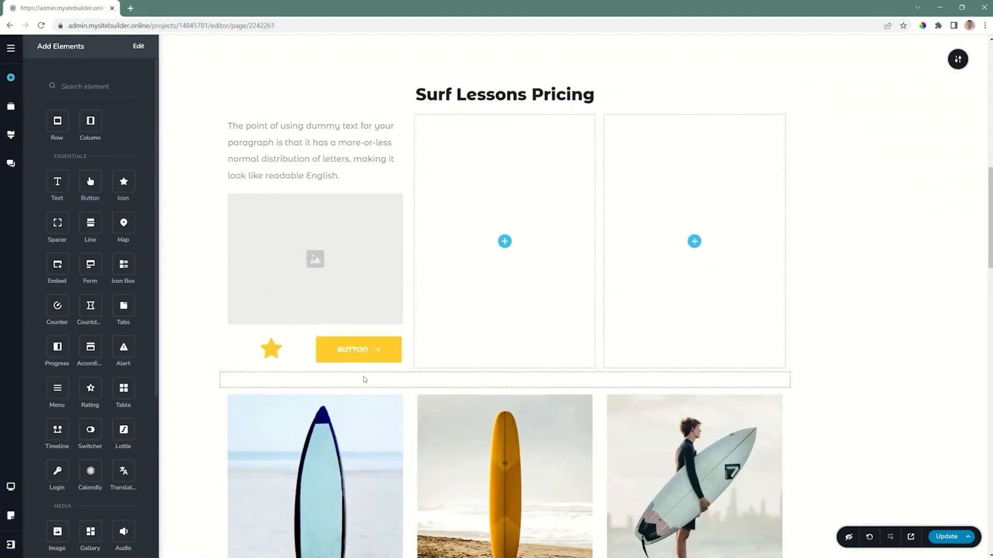
pyautogui.click(370, 189)
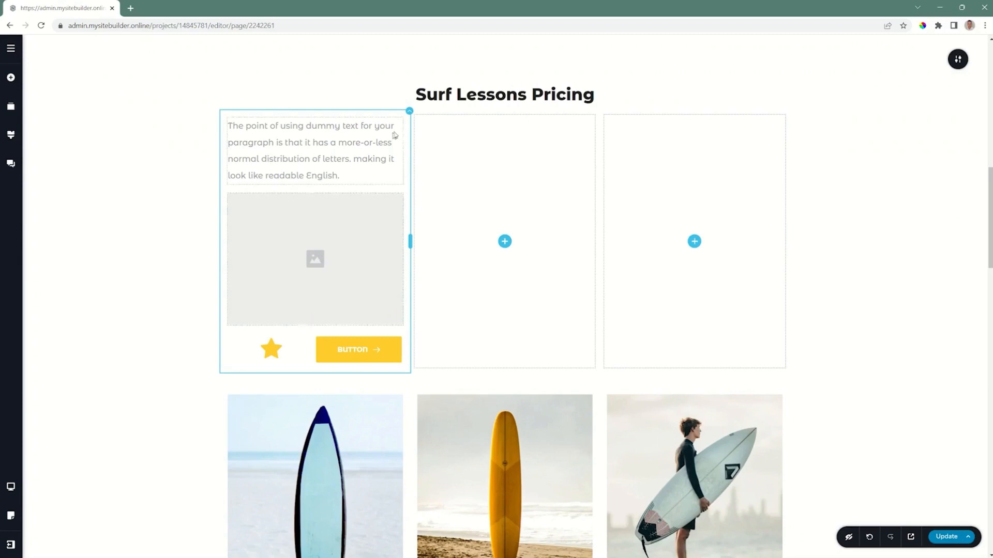
# Duplicate the filled first column three times.
pyautogui.click(409, 111)
pyautogui.click(459, 137)
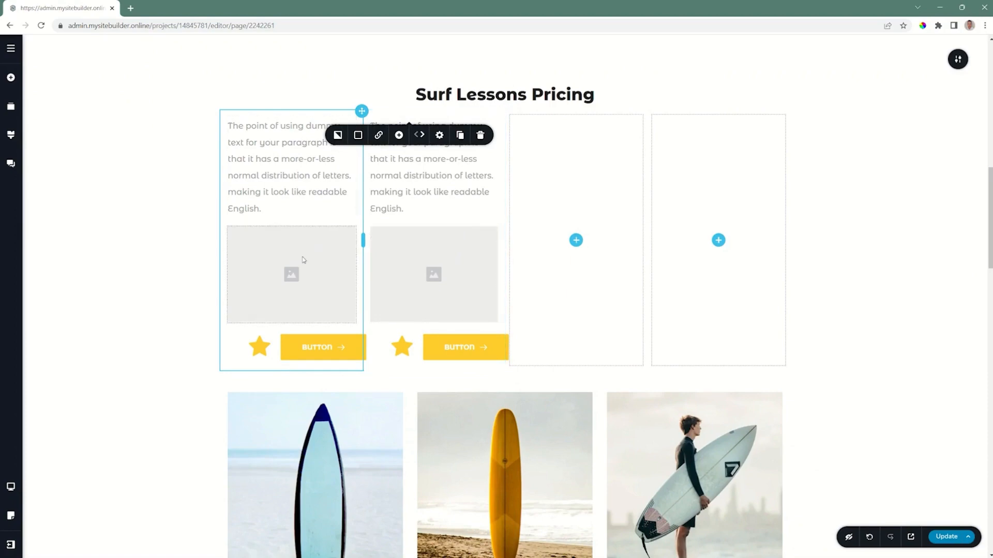
pyautogui.click(460, 136)
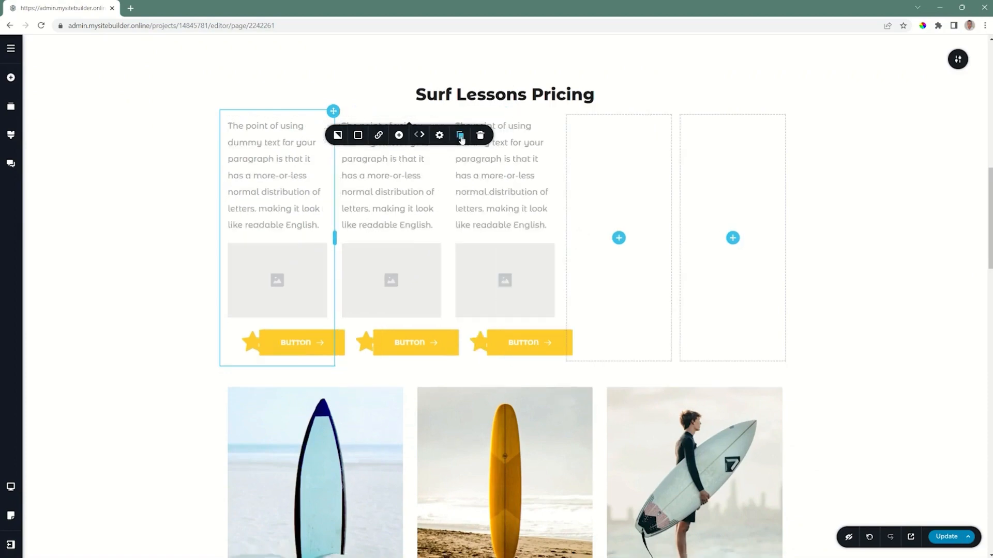
pyautogui.click(460, 135)
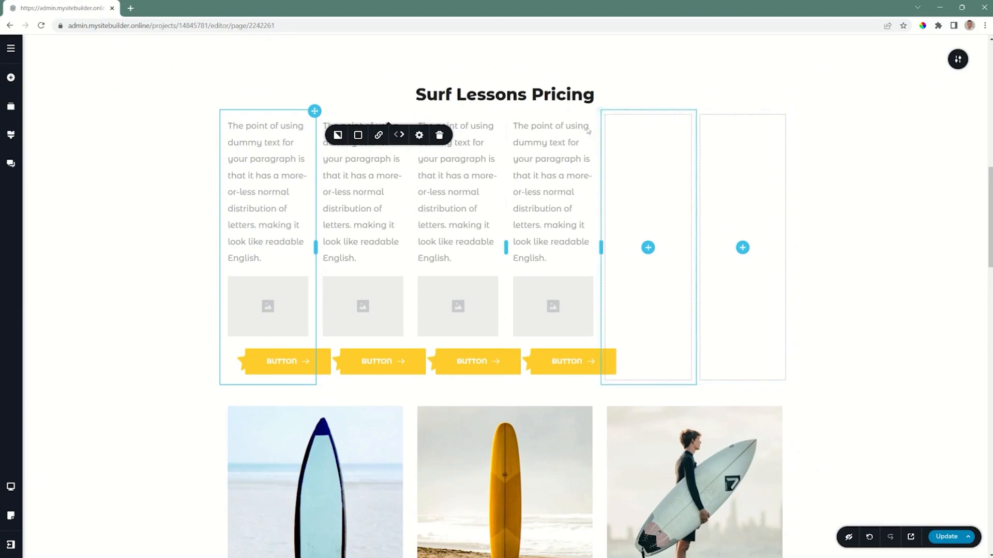
# Move the fourth filled column one position to the right, past the adjacent empty column.
pyautogui.click(600, 115)
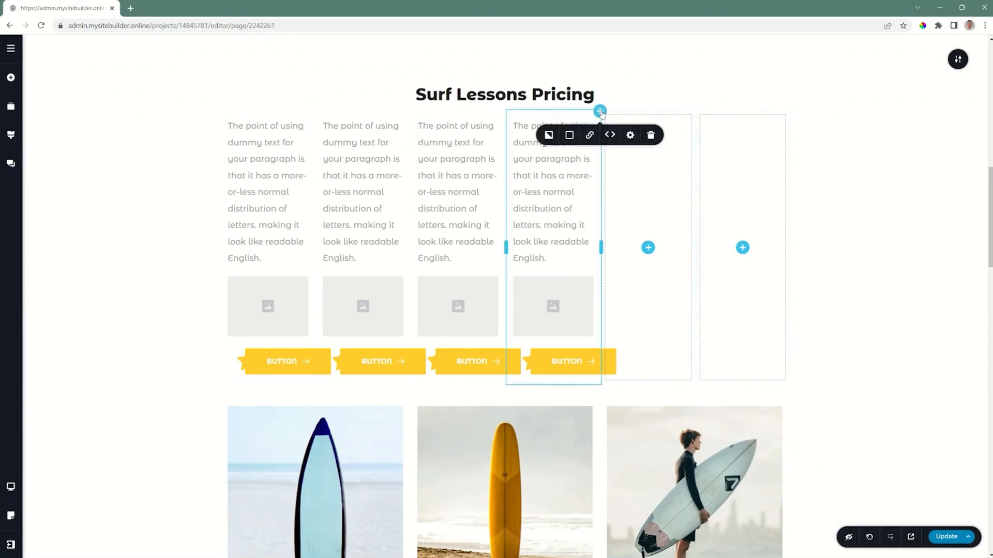
pyautogui.click(613, 137)
pyautogui.click(613, 136)
pyautogui.click(613, 137)
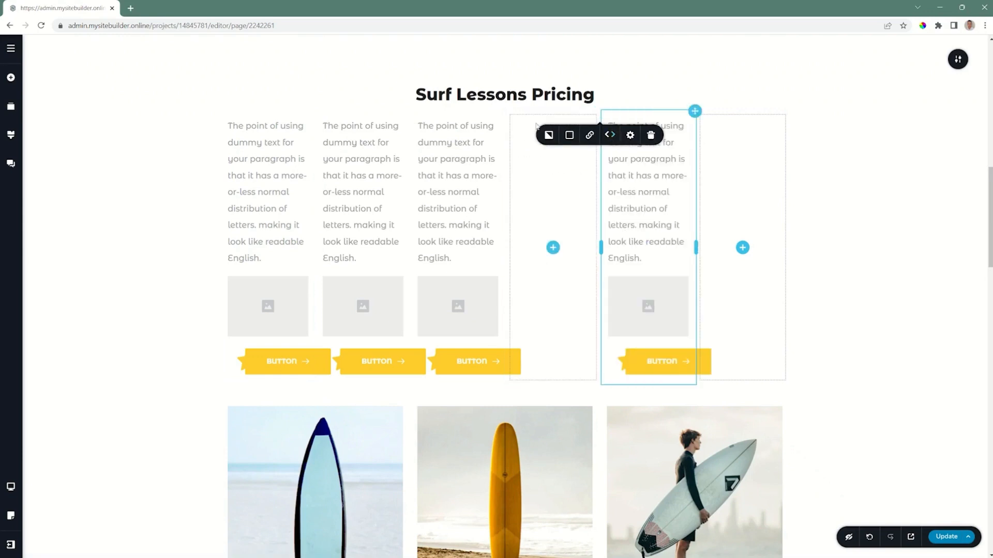
# Delete the third filled column and the empty column at the end of the row.
pyautogui.click(504, 111)
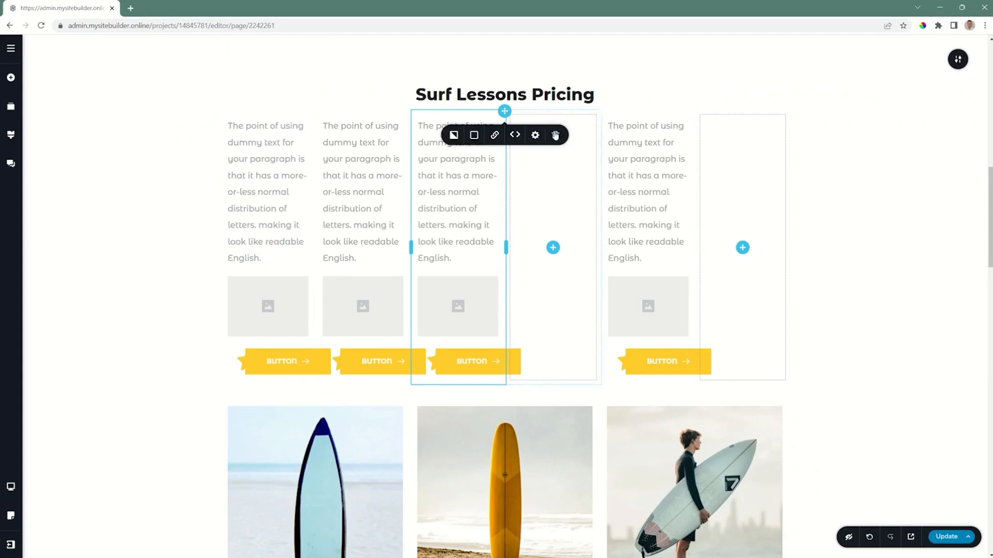
pyautogui.click(556, 136)
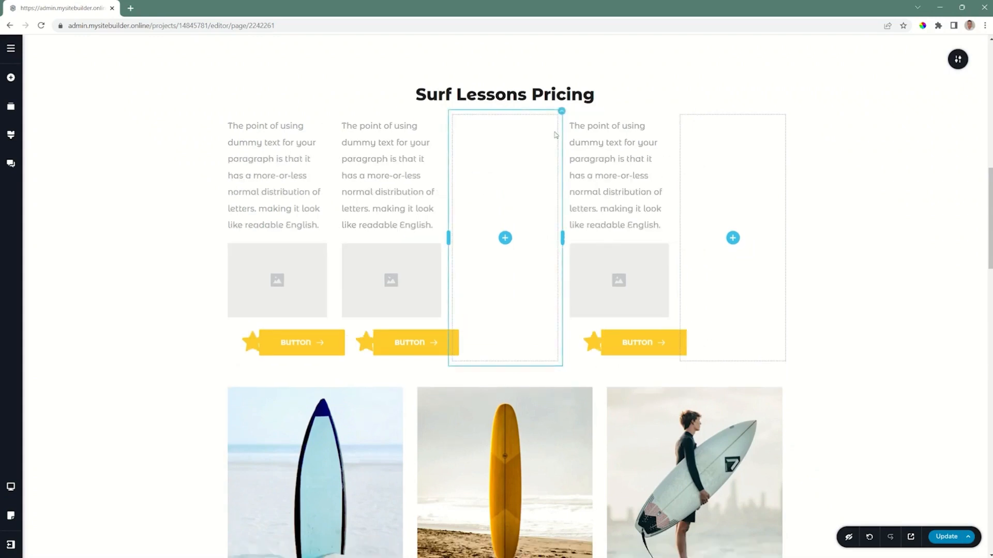
pyautogui.rightClick(747, 159)
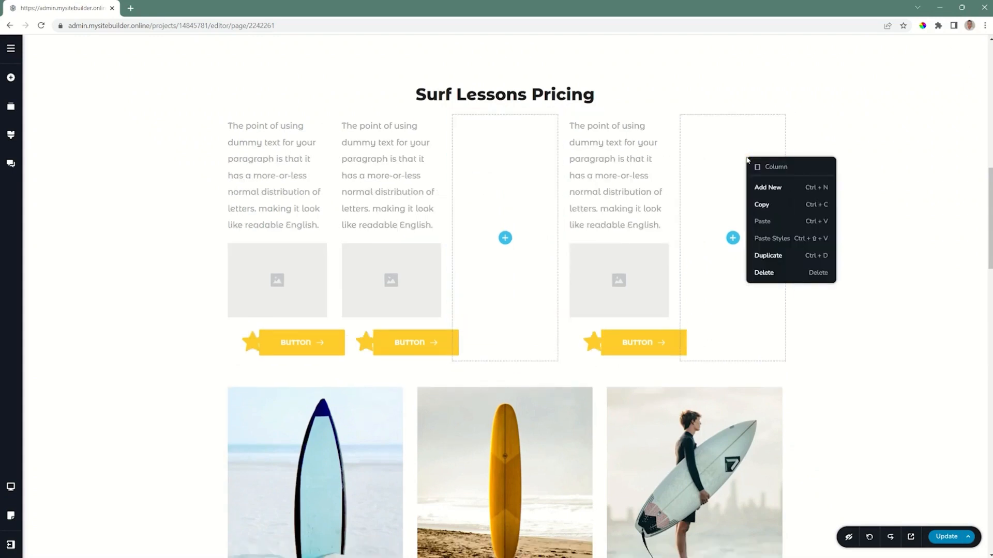
pyautogui.click(762, 273)
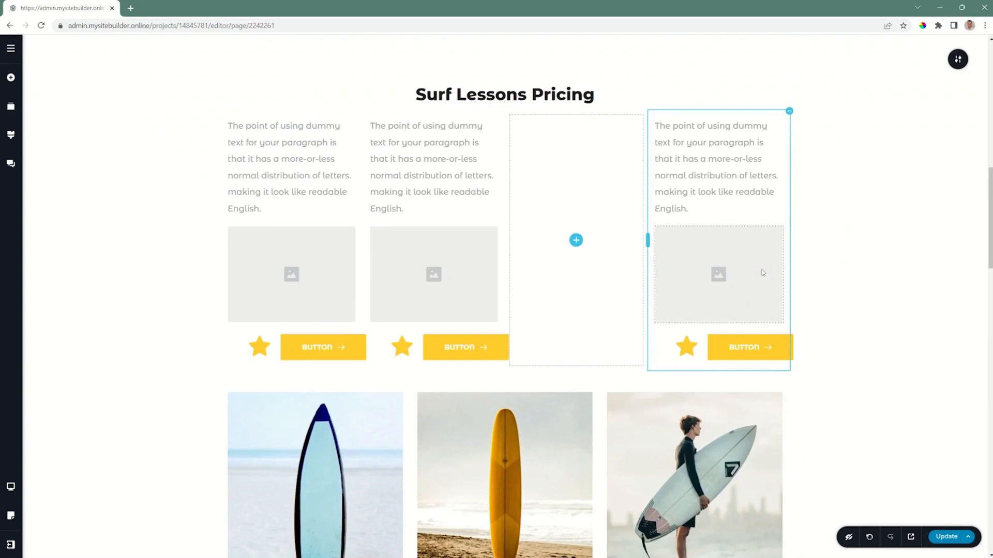
# Give the second column a solid blue #31a8d0 overlay and a yellow border.
pyautogui.click(504, 111)
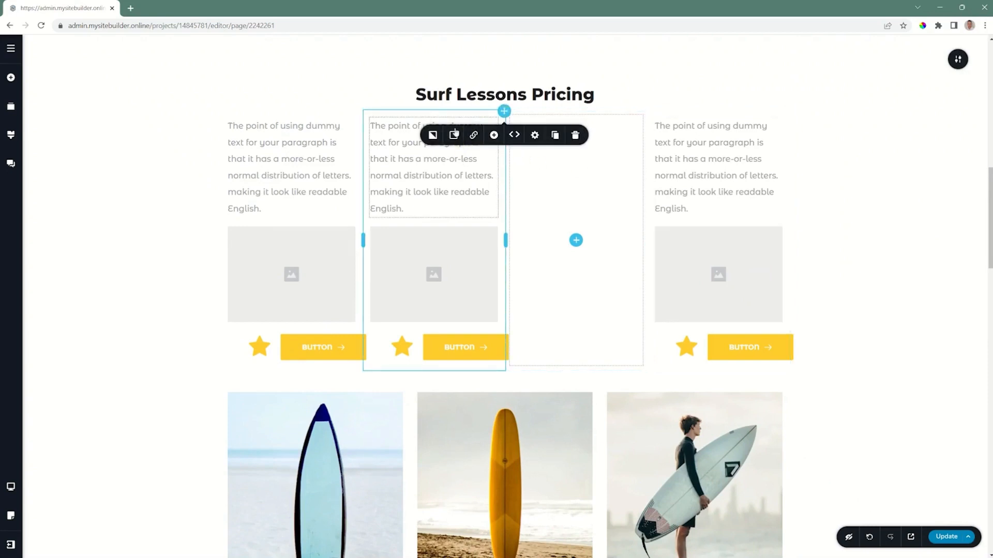
pyautogui.click(433, 136)
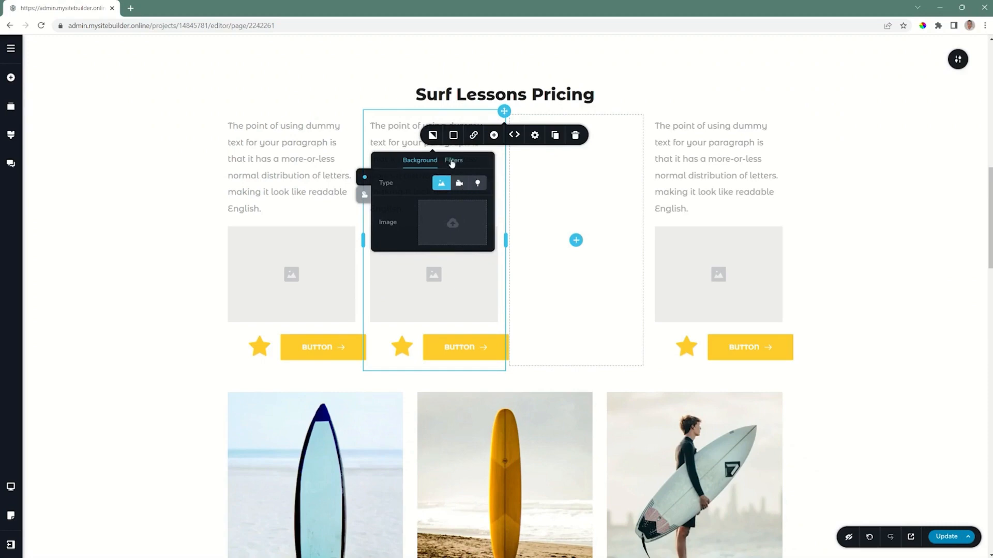
pyautogui.click(453, 135)
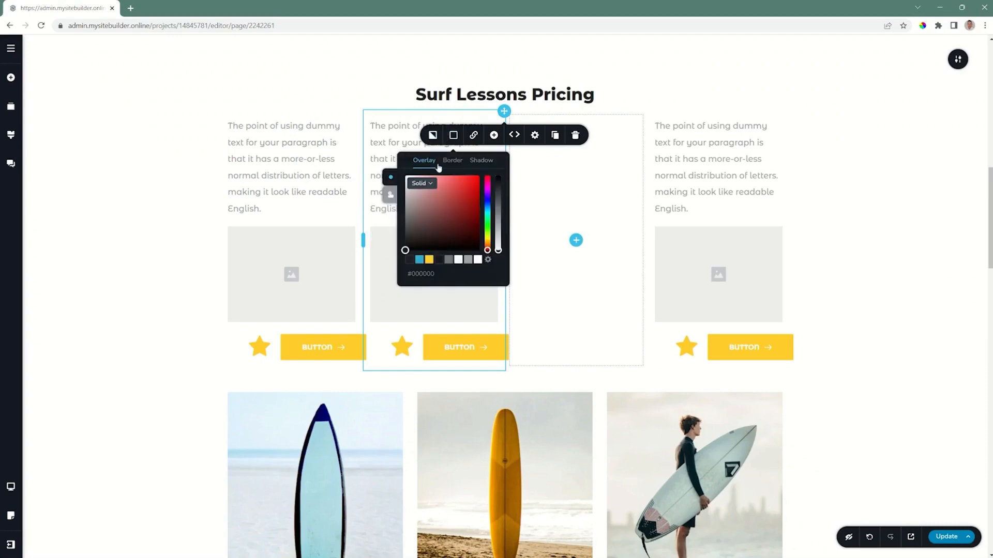
pyautogui.click(429, 260)
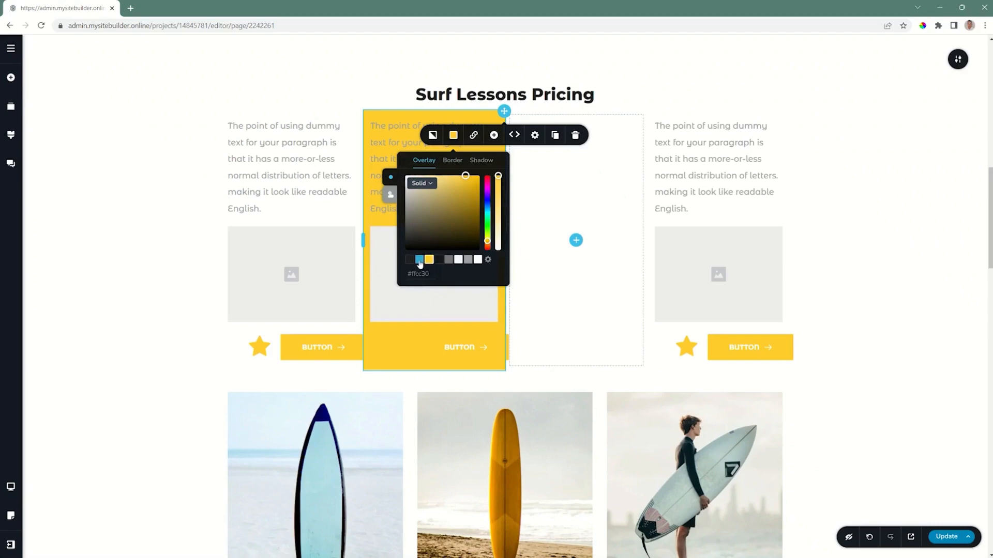
pyautogui.click(420, 259)
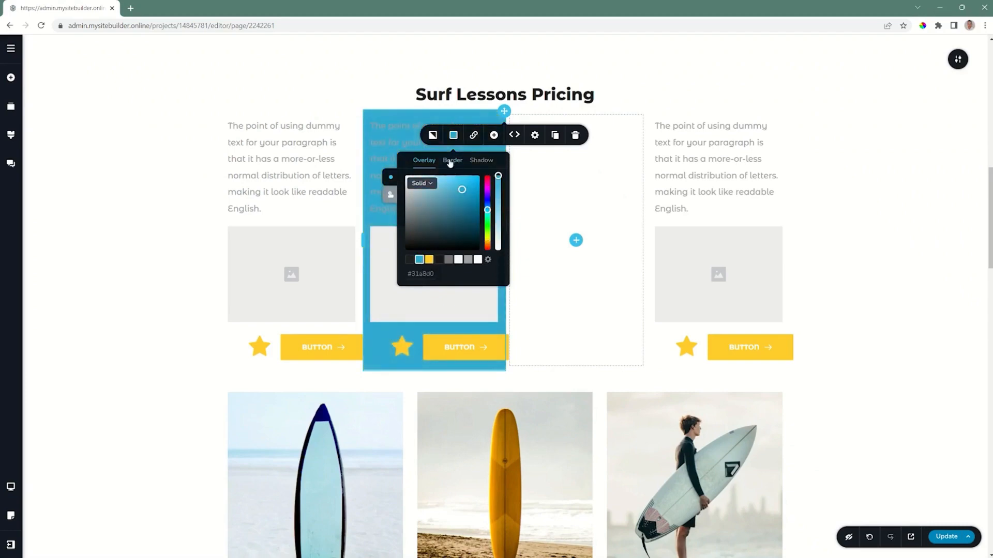
pyautogui.click(451, 161)
pyautogui.click(429, 259)
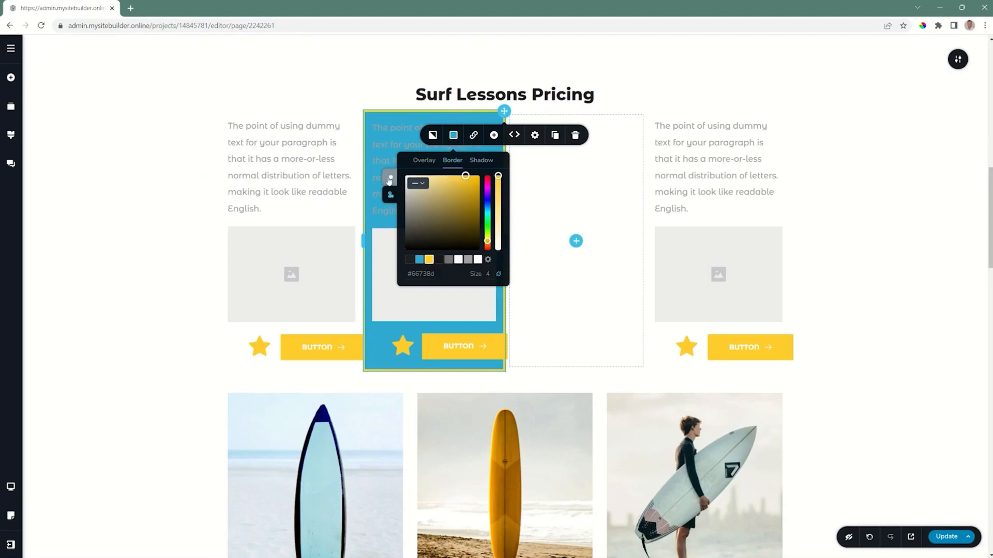
# Review the second column's link options for URL, block, popup and file.
pyautogui.click(474, 139)
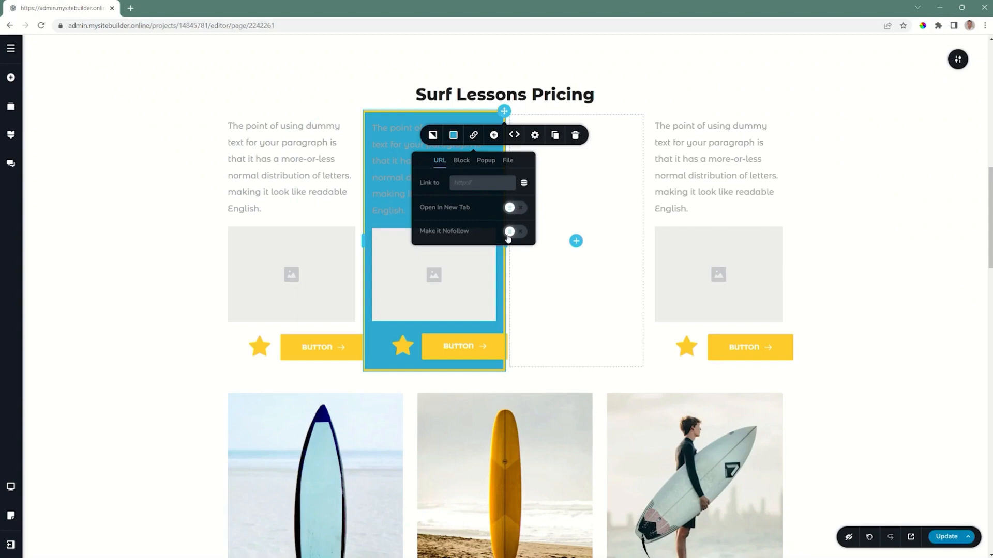
pyautogui.click(462, 161)
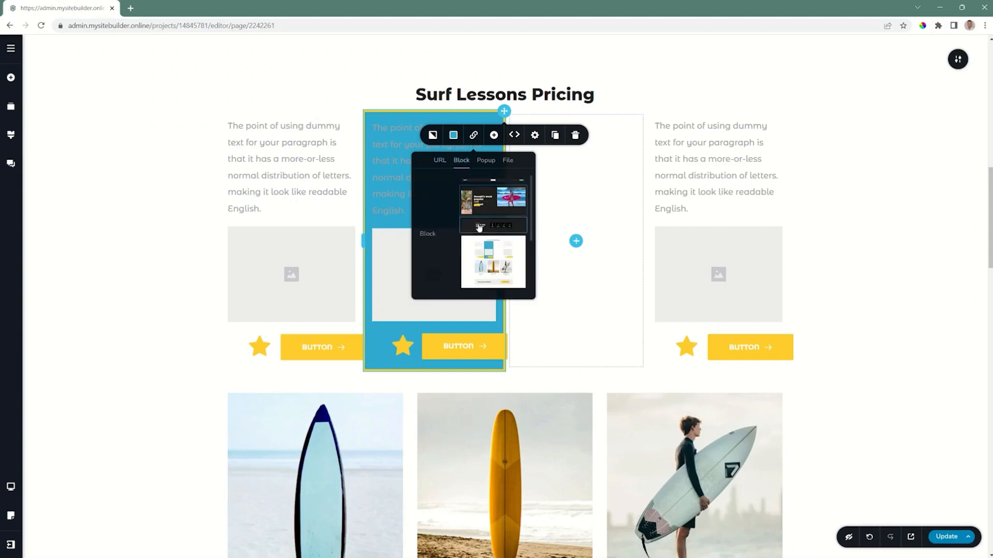
pyautogui.scroll(5, 483, 229)
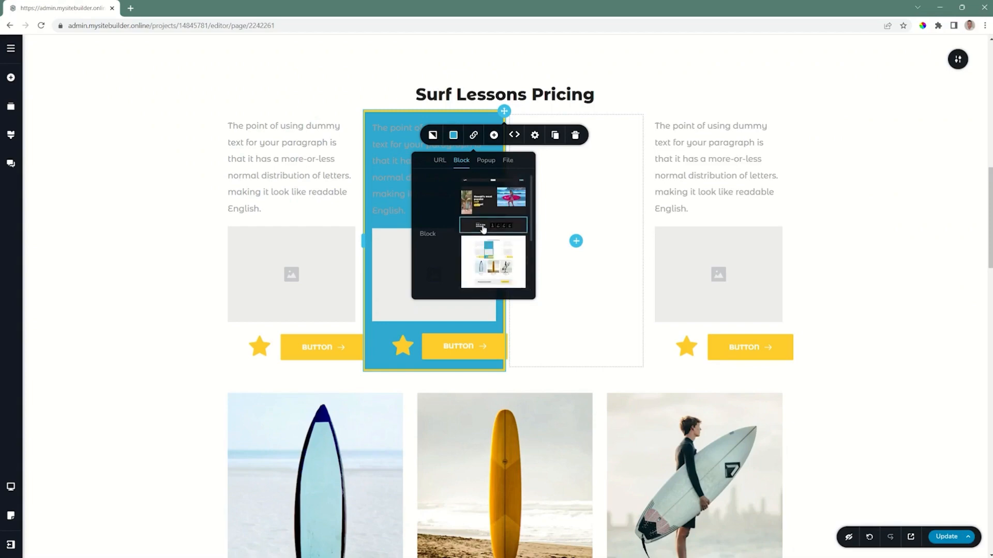
pyautogui.scroll(-4, 483, 230)
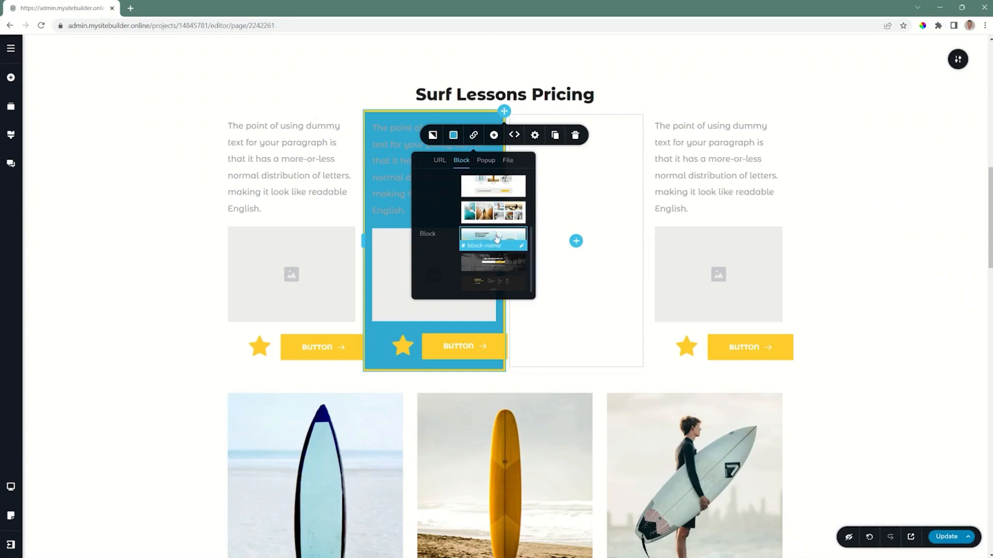
pyautogui.click(486, 162)
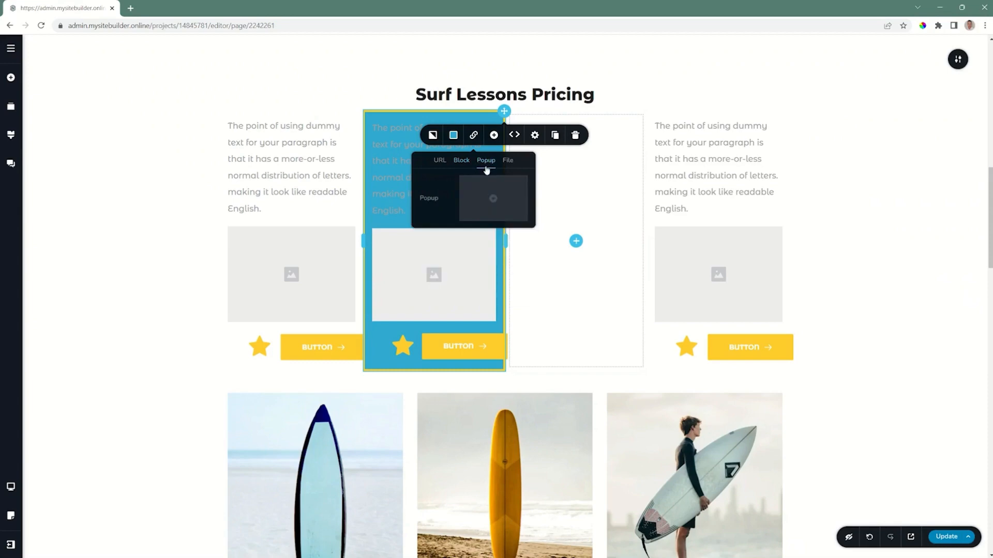
pyautogui.click(508, 160)
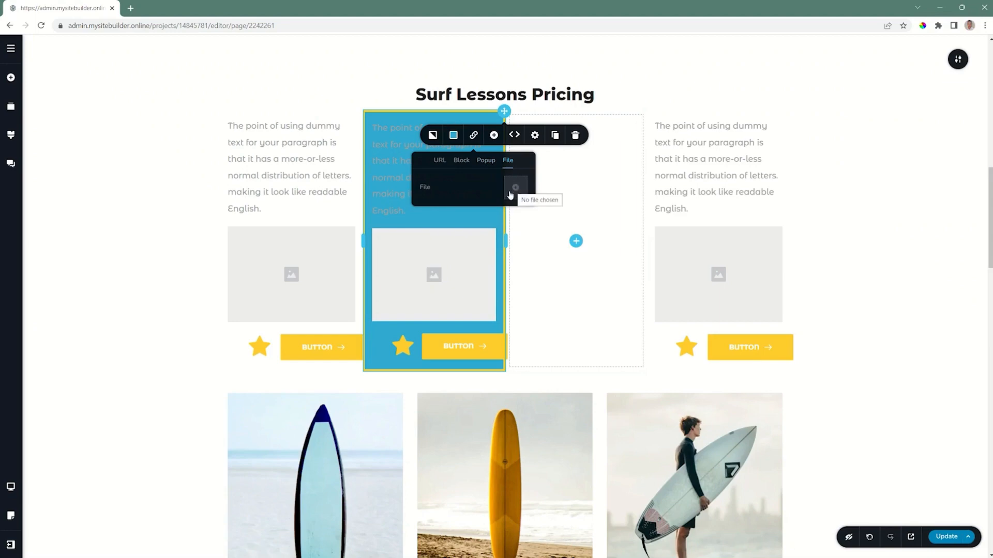
# Set the second column's width to 33.7% and resize the third and fourth columns to about 22.4% and 21.9%.
pyautogui.click(535, 137)
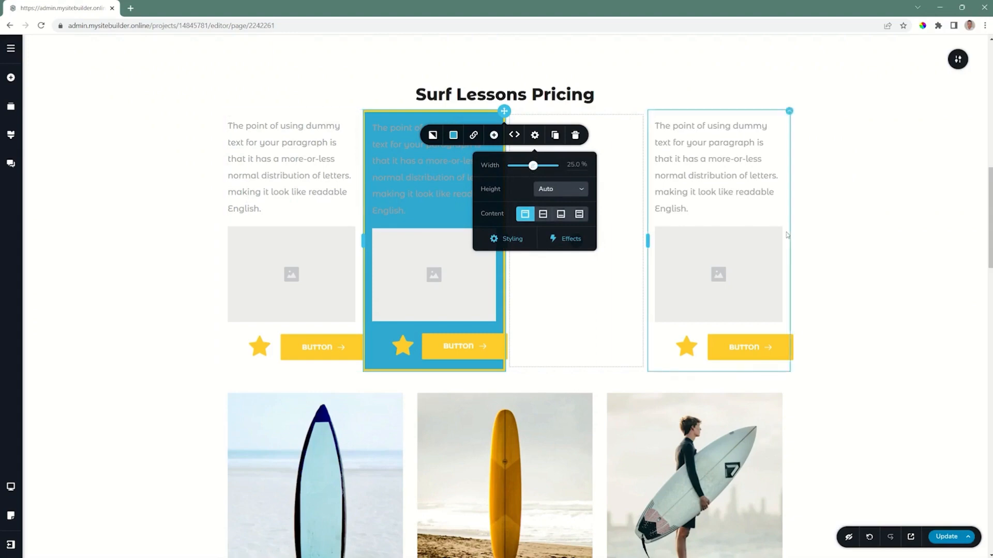
pyautogui.moveTo(532, 167); pyautogui.dragTo(544, 169)
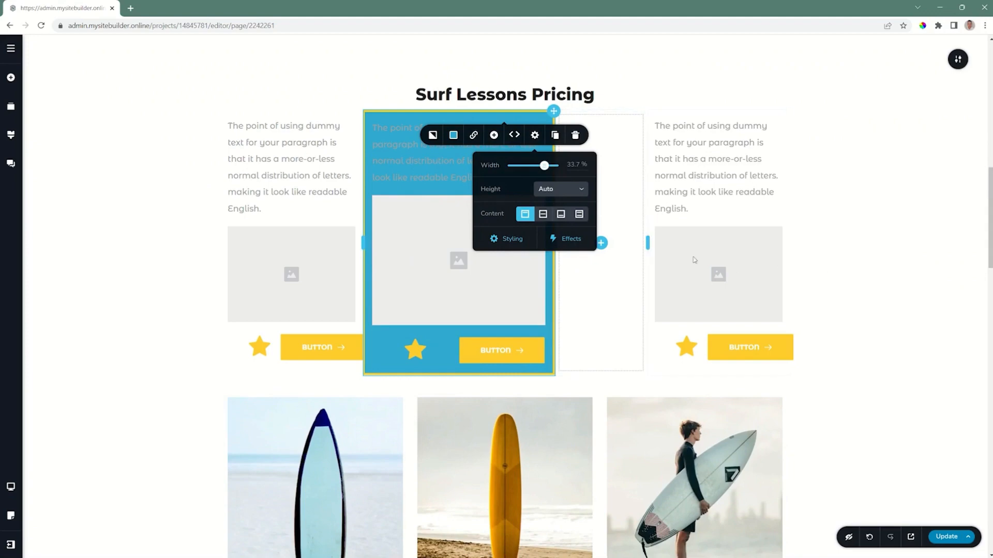
pyautogui.click(770, 131)
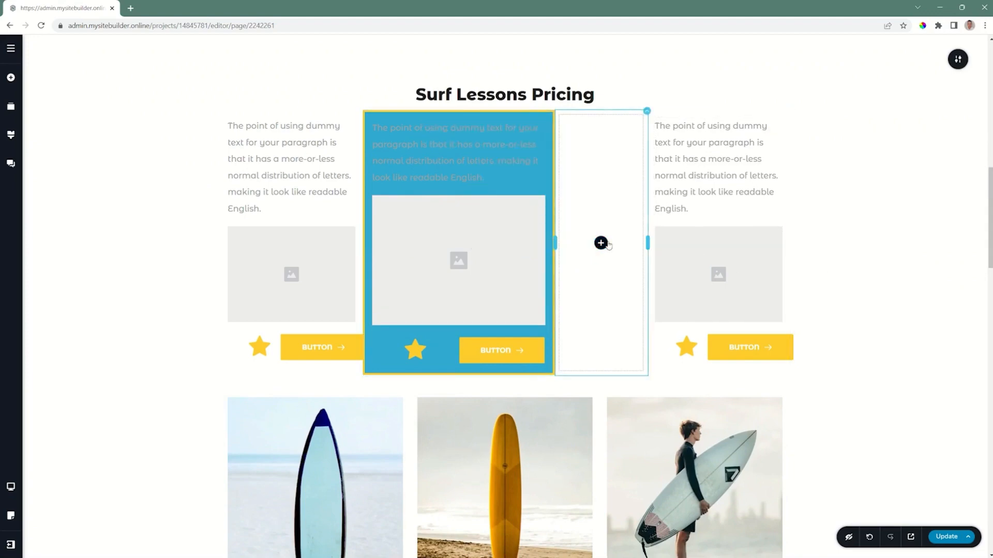
pyautogui.moveTo(648, 242)
pyautogui.mouseDown()
pyautogui.moveTo(609, 241)
pyautogui.moveTo(700, 241)
pyautogui.moveTo(660, 246)
pyautogui.mouseUp()
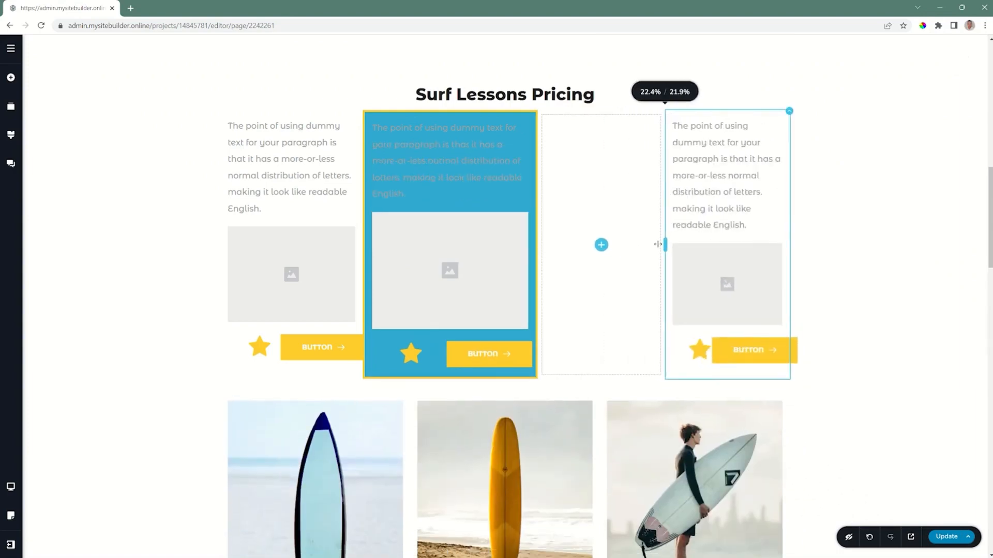
# Narrow the blue second column to about 29.9% width and give it a custom height of about 789 px.
pyautogui.moveTo(536, 246)
pyautogui.mouseDown()
pyautogui.moveTo(473, 243)
pyautogui.moveTo(532, 243)
pyautogui.mouseUp()
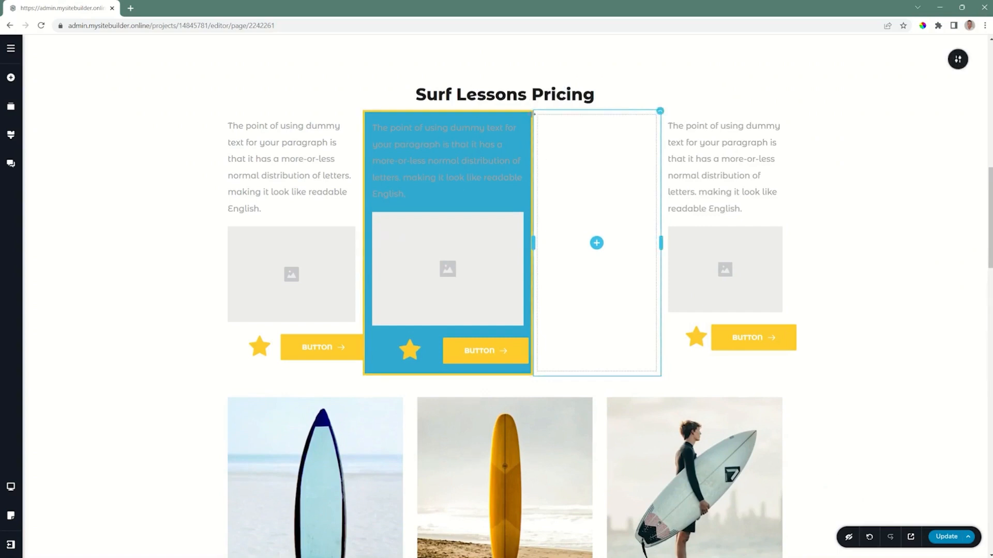
pyautogui.click(660, 111)
pyautogui.click(690, 135)
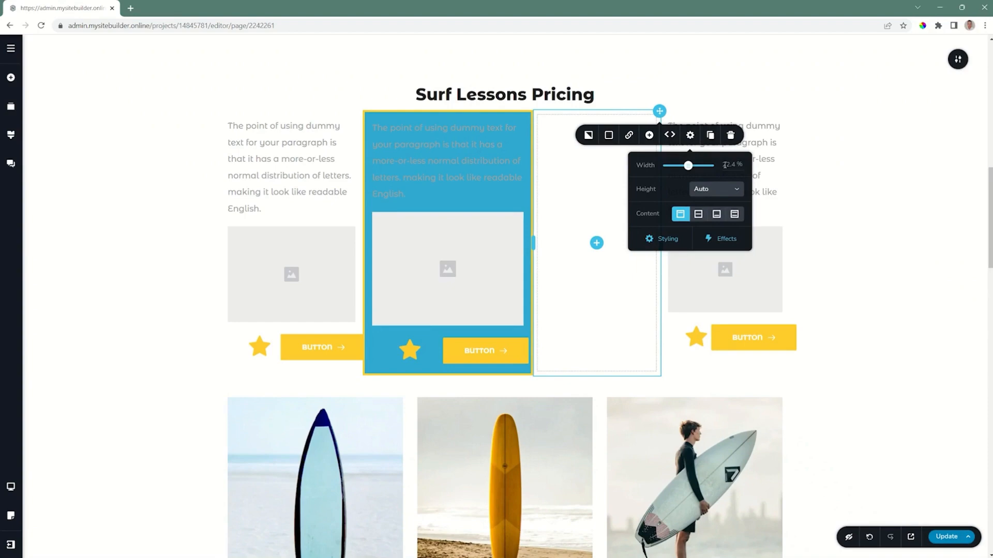
pyautogui.click(707, 189)
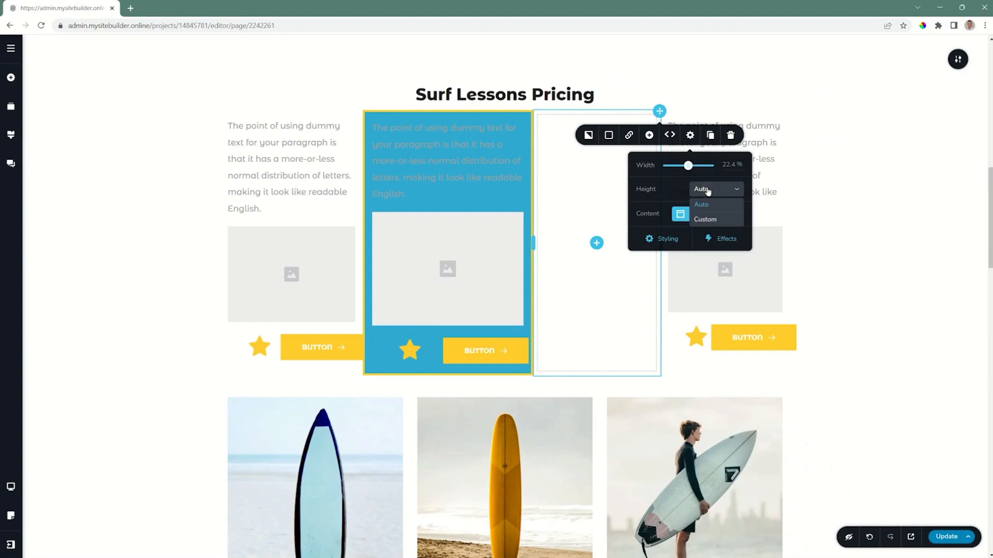
pyautogui.click(704, 222)
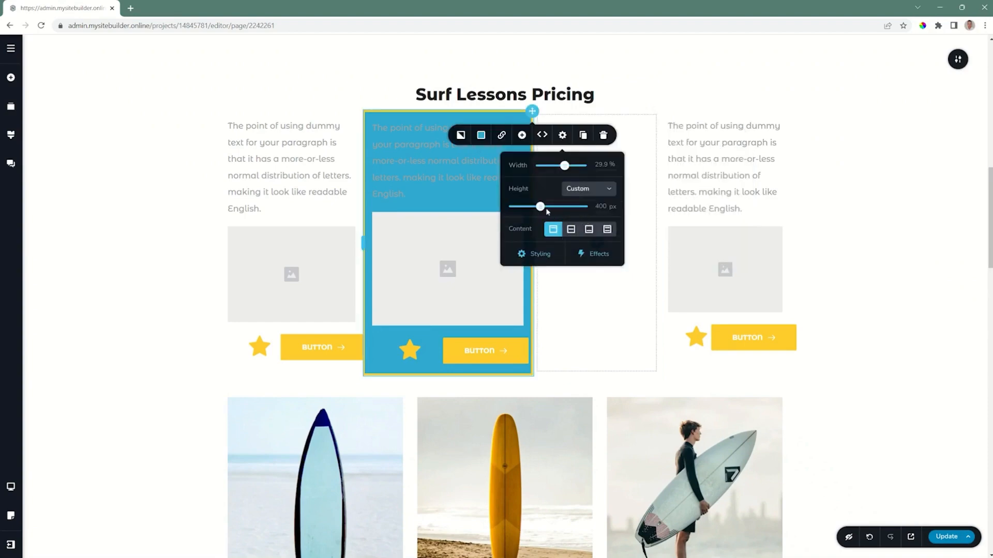
pyautogui.moveTo(544, 207); pyautogui.dragTo(568, 207)
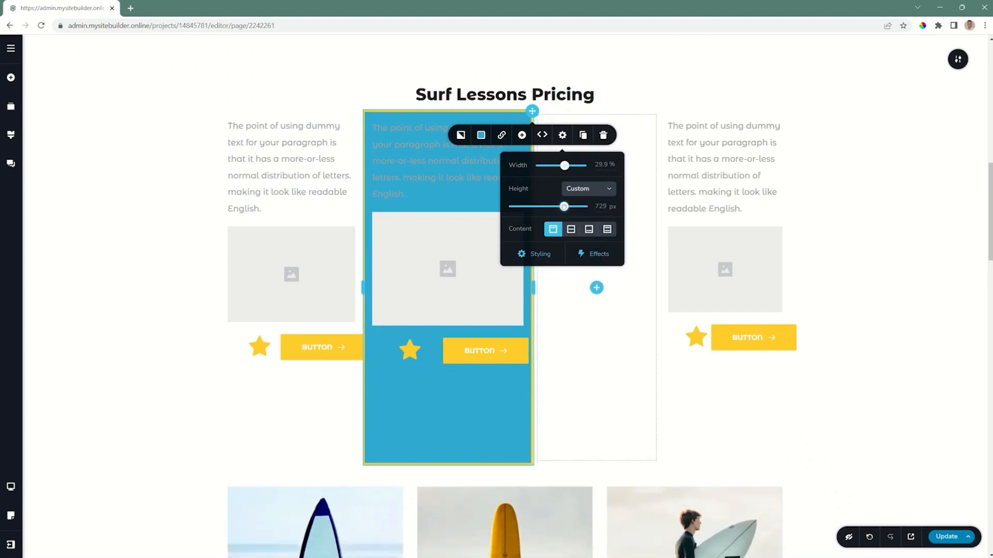
# Spread the blue column's content evenly over its full height and round its corners to 61 px.
pyautogui.click(570, 232)
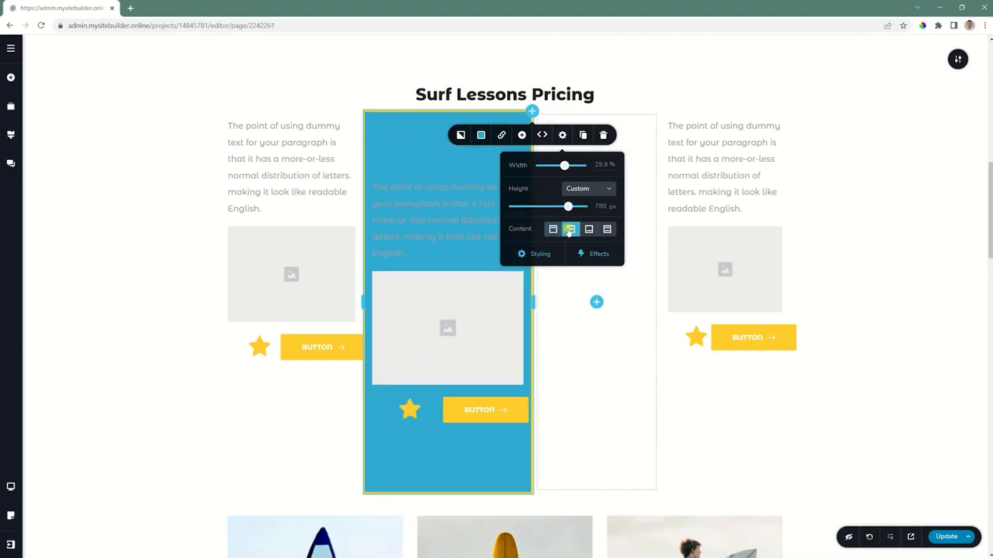
pyautogui.click(589, 230)
pyautogui.click(608, 230)
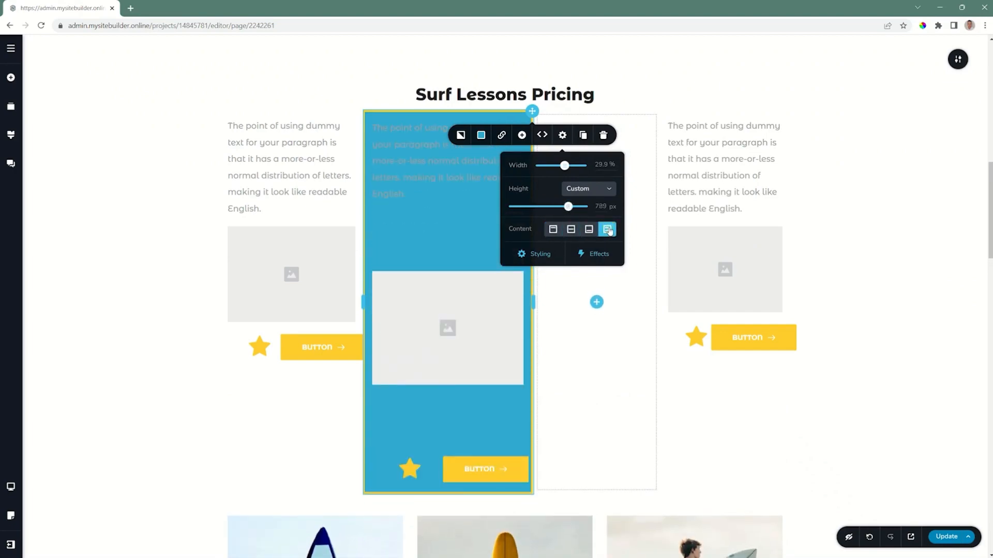
pyautogui.click(540, 257)
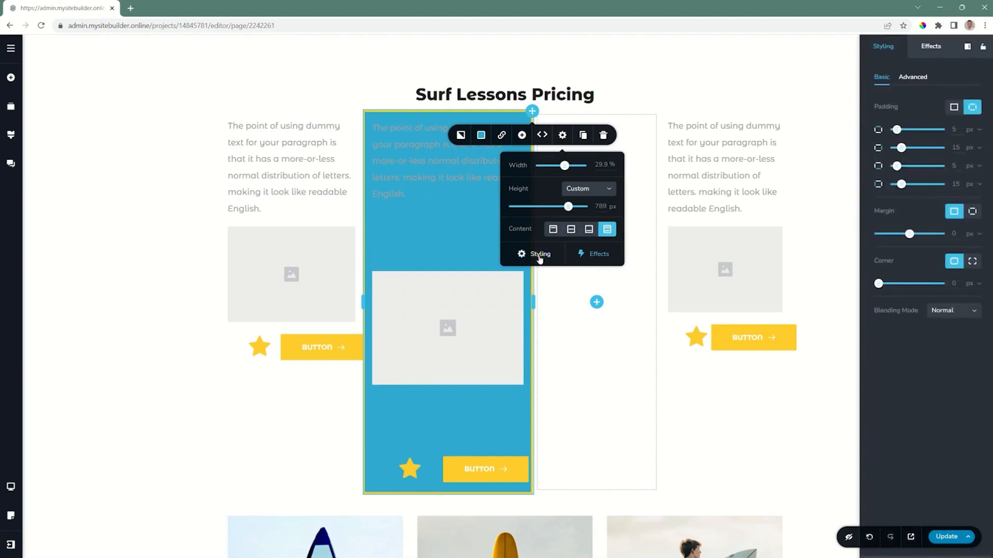
pyautogui.moveTo(880, 285); pyautogui.dragTo(916, 283)
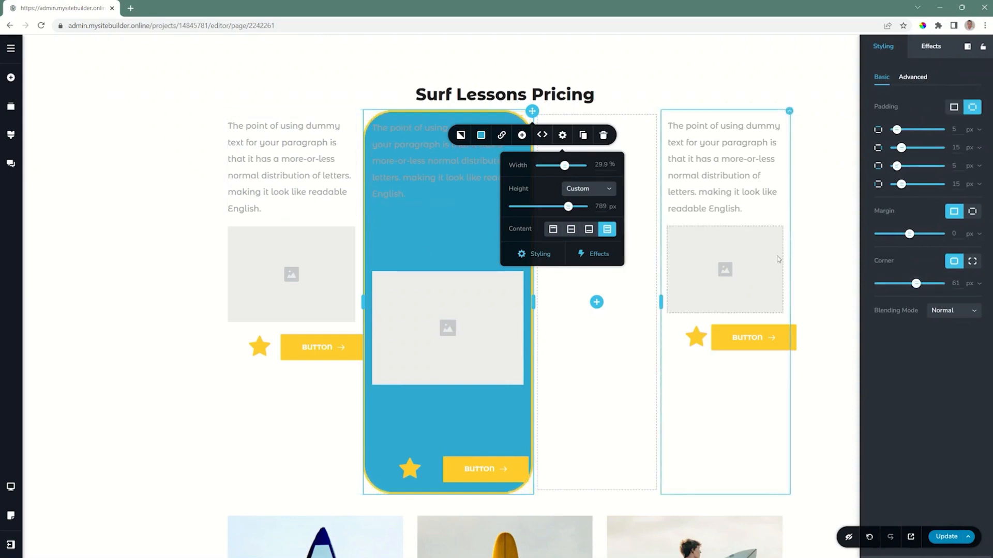
pyautogui.click(808, 175)
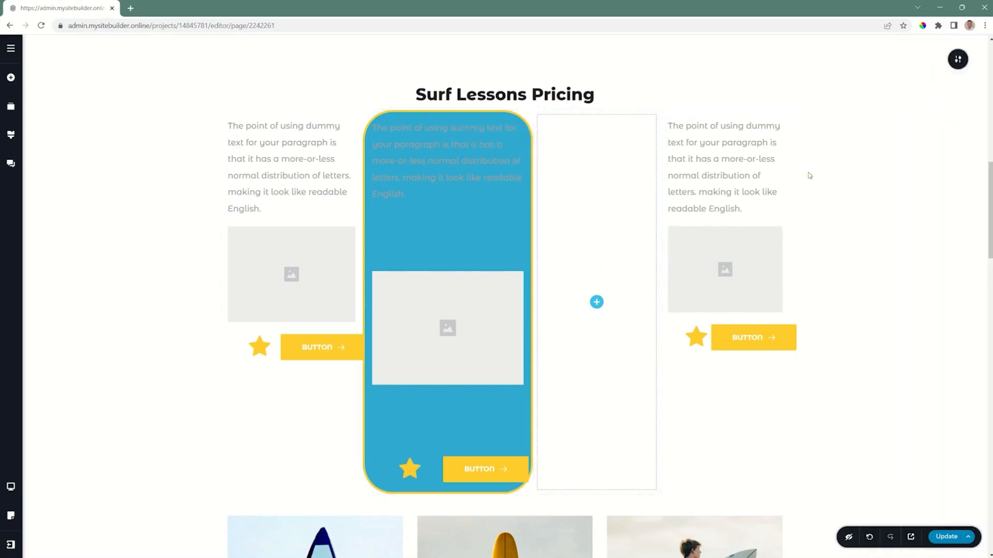
# In the tablet view, set the width of the first pricing column to 50%.
pyautogui.click(11, 486)
pyautogui.click(53, 477)
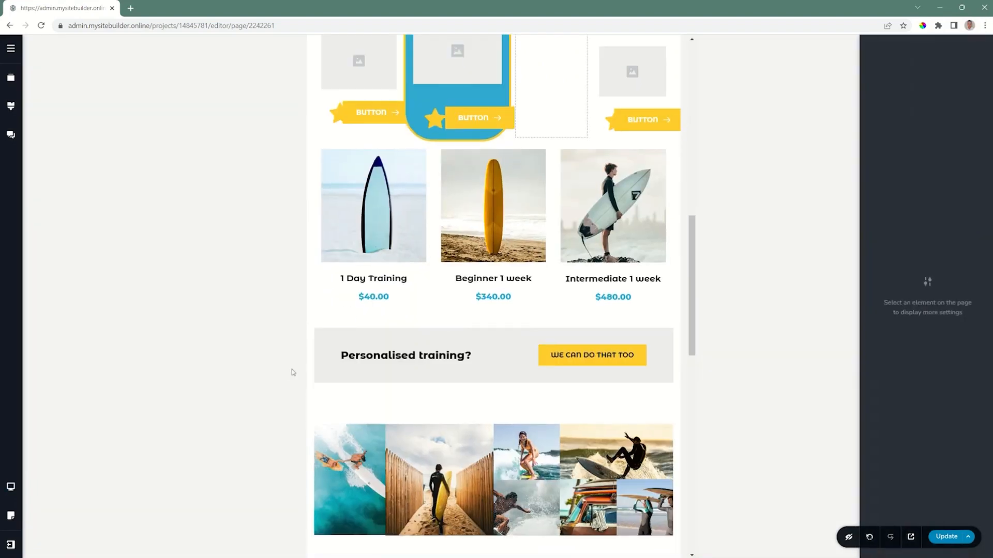
pyautogui.scroll(6, 558, 302)
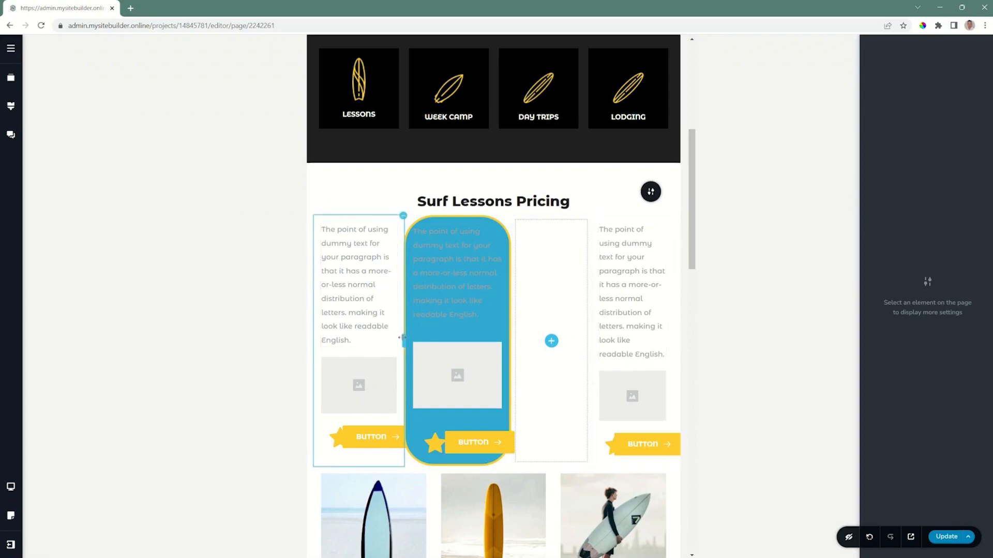
pyautogui.moveTo(403, 340); pyautogui.dragTo(491, 339)
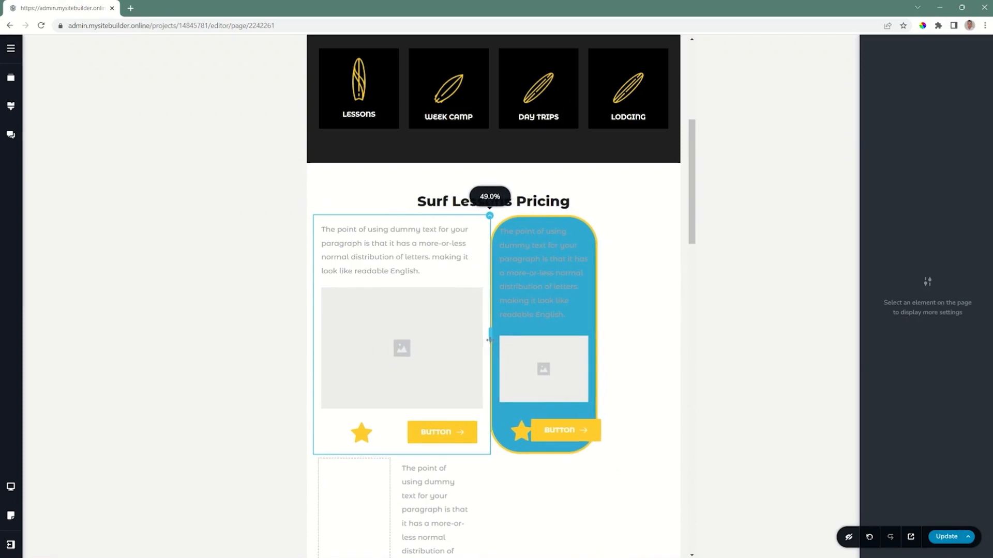
pyautogui.click(495, 219)
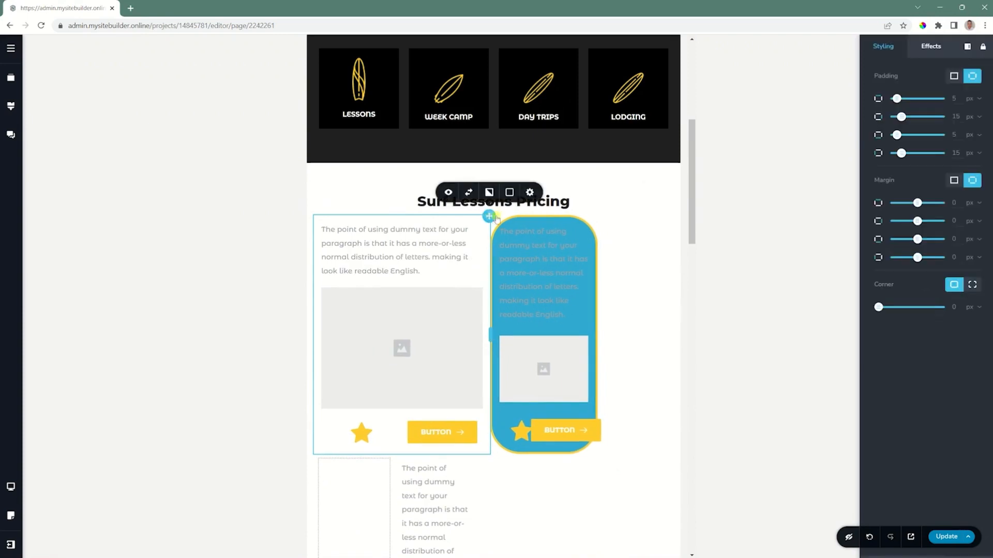
pyautogui.click(530, 192)
pyautogui.click(567, 89)
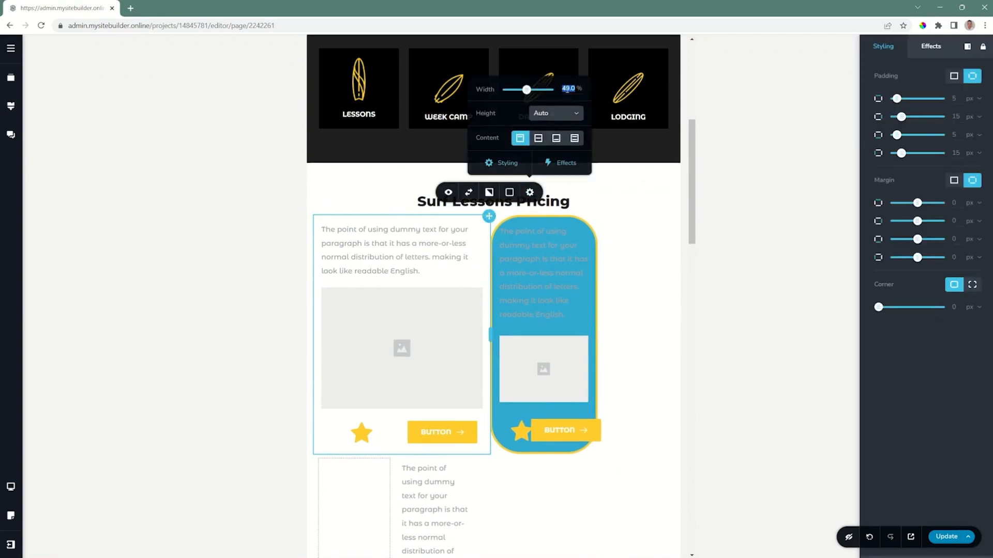
pyautogui.write('50')
# Set the blue second column's tablet width to 50%.
pyautogui.click(596, 217)
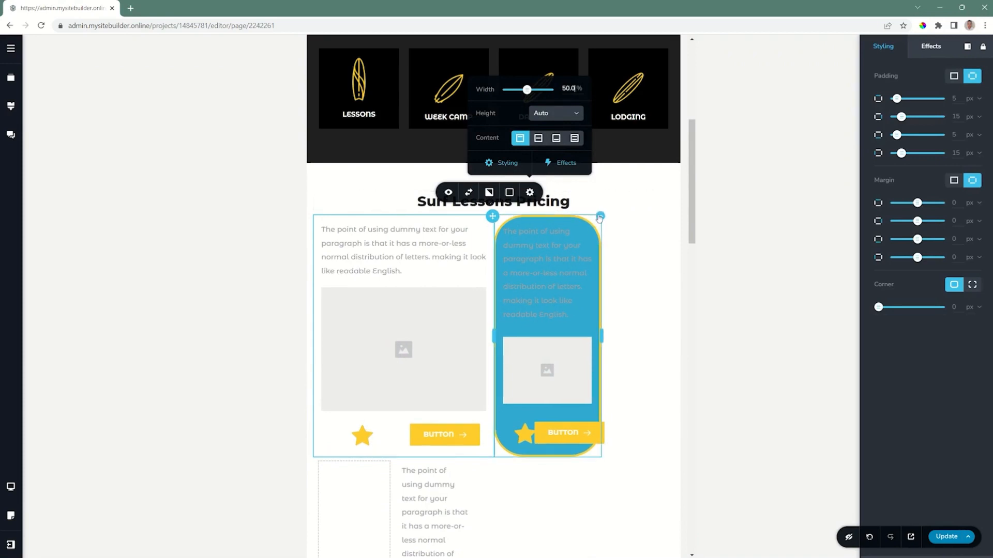
pyautogui.click(638, 192)
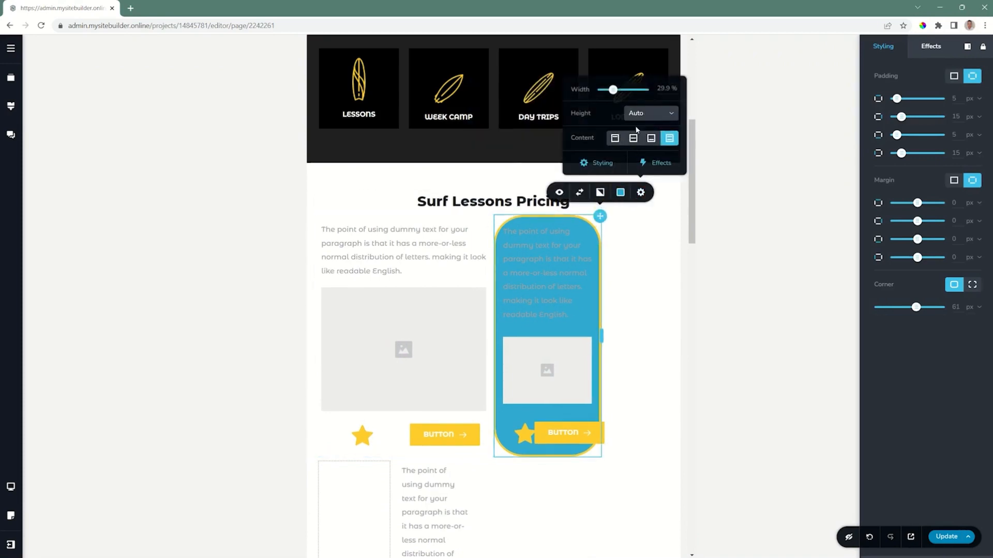
pyautogui.click(662, 88)
pyautogui.write('50')
pyautogui.press('Return')
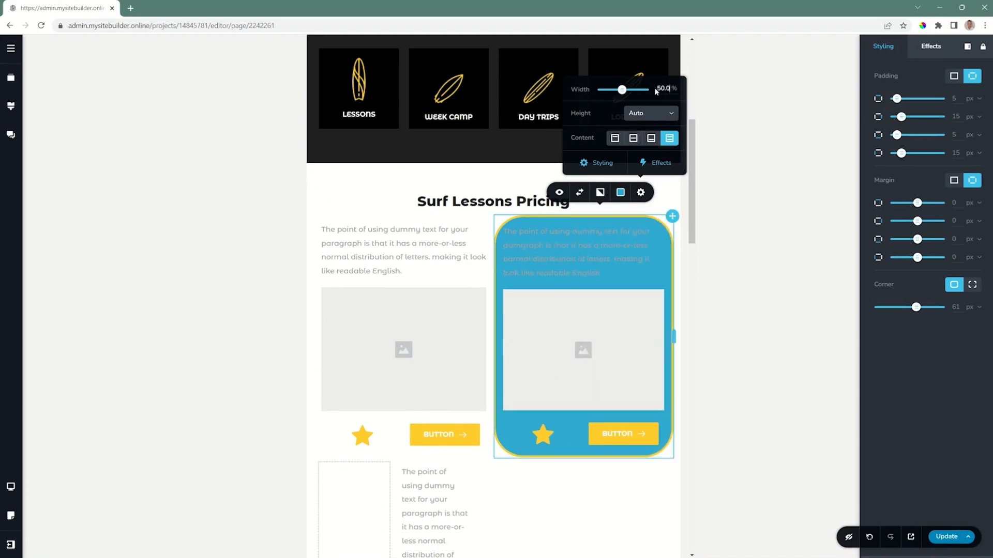
# Widen the empty third column to about 49.9% and extend the fourth column across the rest of its line.
pyautogui.scroll(-2, 478, 283)
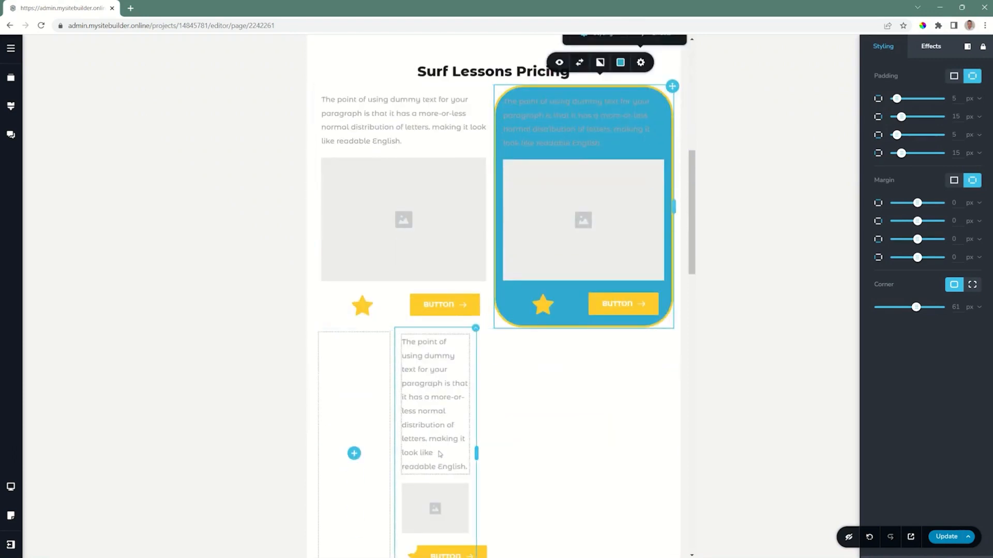
pyautogui.click(389, 453)
pyautogui.moveTo(389, 453); pyautogui.dragTo(500, 454)
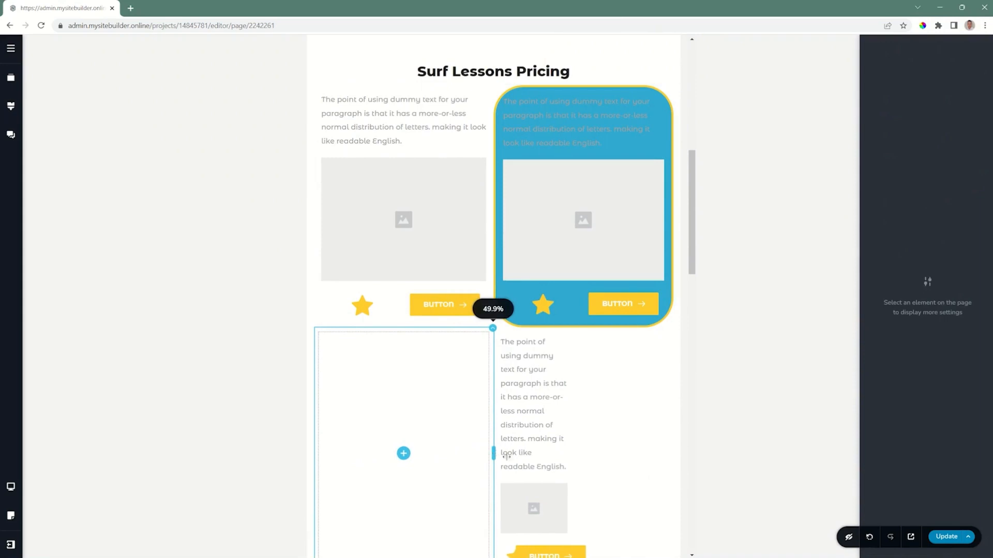
pyautogui.moveTo(574, 452); pyautogui.dragTo(668, 449)
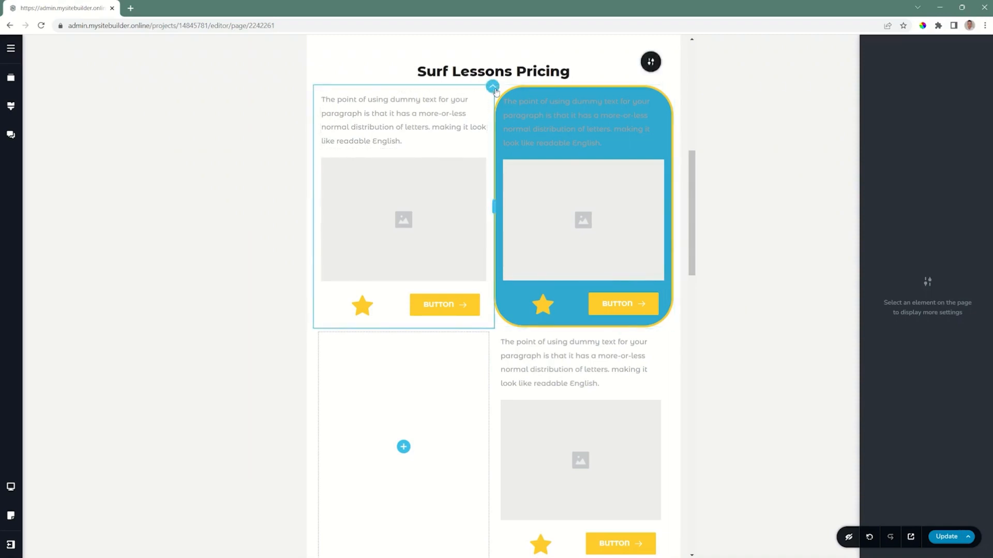
# Reverse the order of the pricing columns in the tablet view.
pyautogui.click(494, 92)
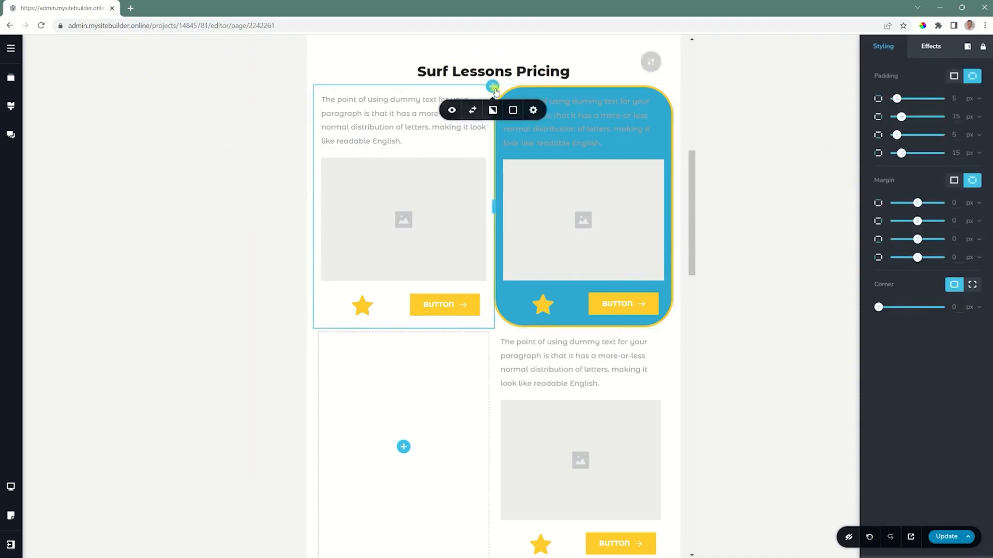
pyautogui.click(472, 110)
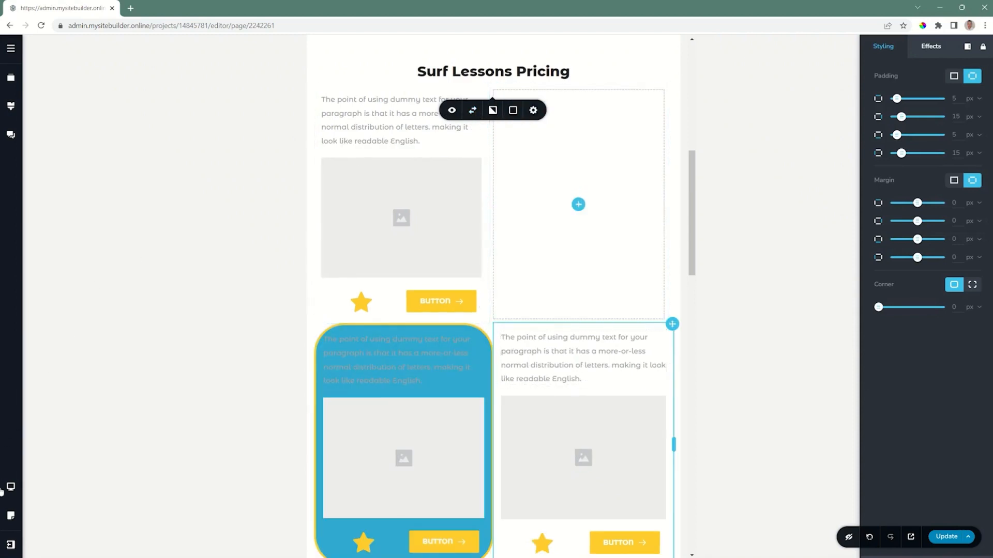
# In the mobile view, narrow the first column's star icon and button to about half width so they sit side by side.
pyautogui.click(11, 486)
pyautogui.click(64, 497)
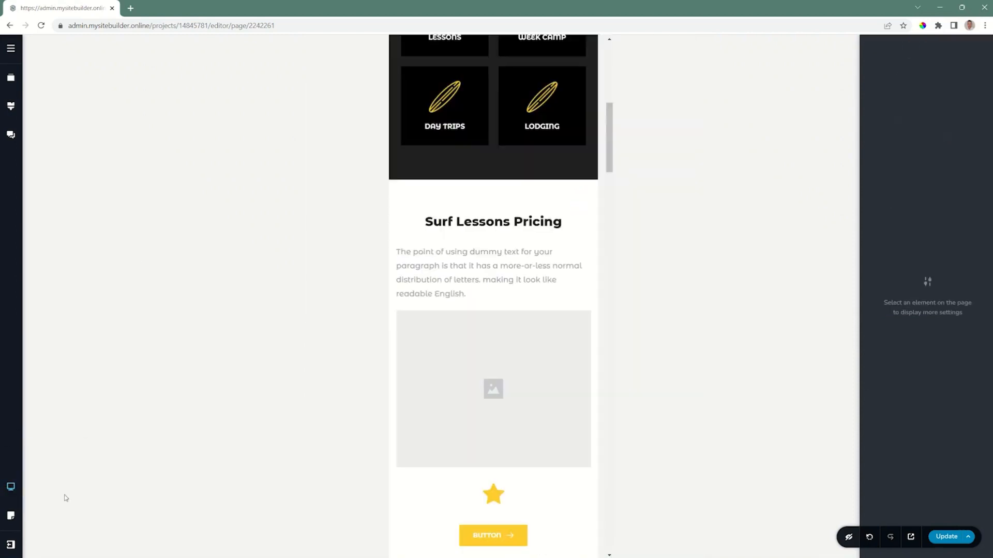
pyautogui.scroll(-1, 486, 457)
pyautogui.scroll(-12, 486, 458)
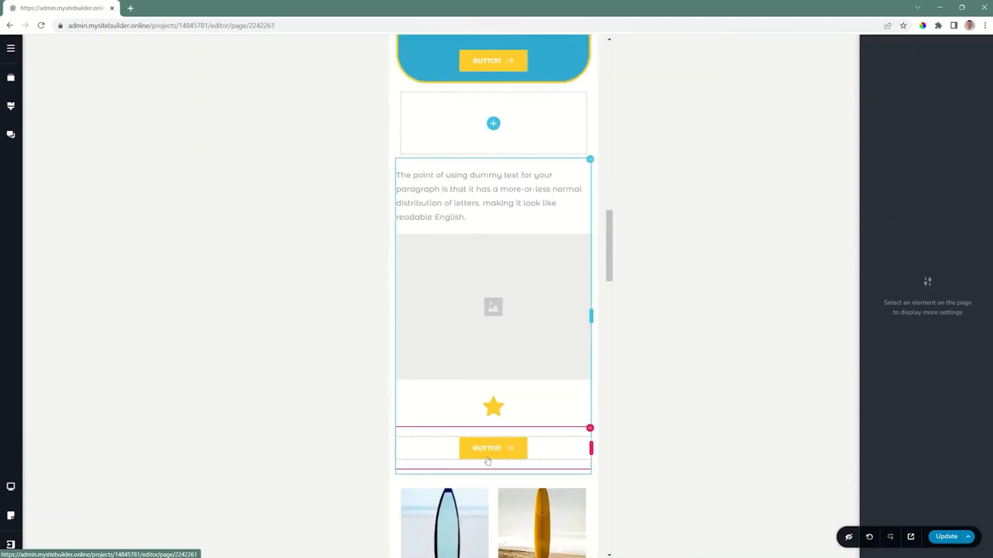
pyautogui.scroll(10, 488, 461)
pyautogui.scroll(3, 488, 461)
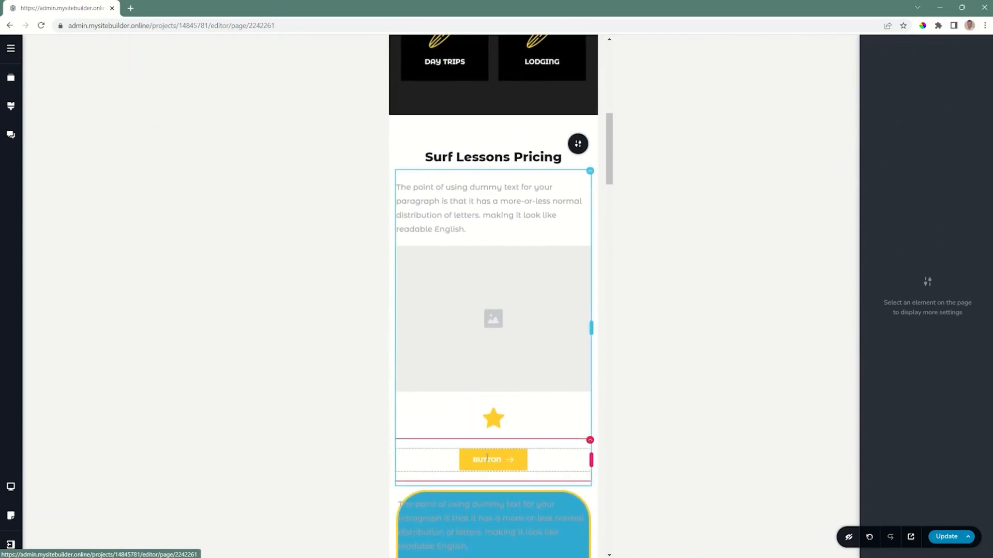
pyautogui.scroll(-3, 507, 310)
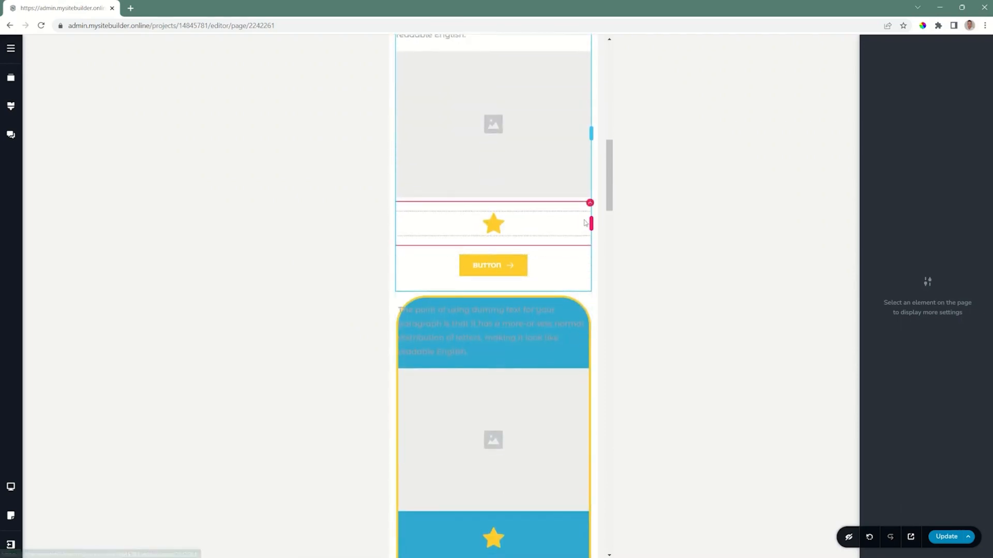
pyautogui.moveTo(572, 224); pyautogui.dragTo(494, 239)
pyautogui.moveTo(591, 265); pyautogui.dragTo(492, 267)
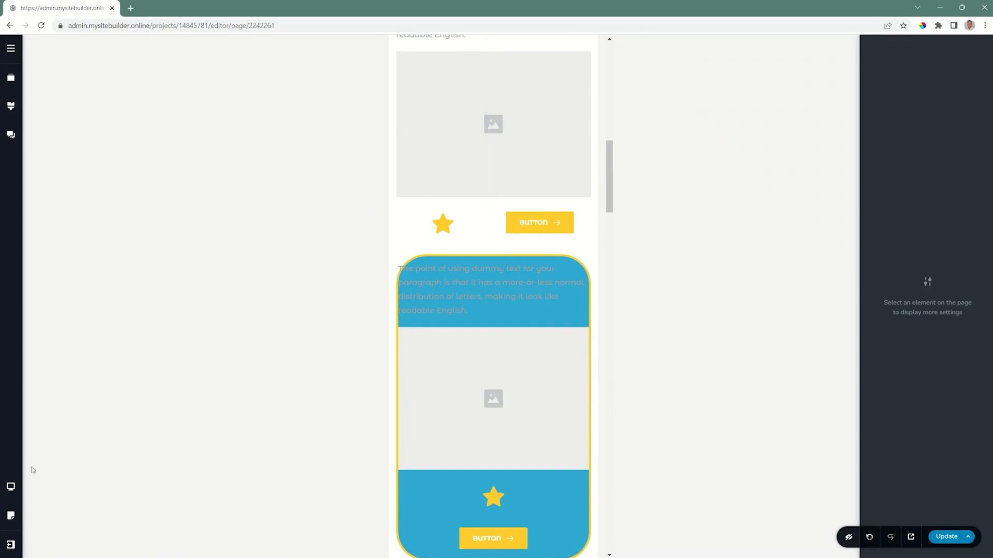
# Return to the desktop view and add a new two-column row between the lesson price cards and the Personalised training banner.
pyautogui.click(11, 487)
pyautogui.click(52, 455)
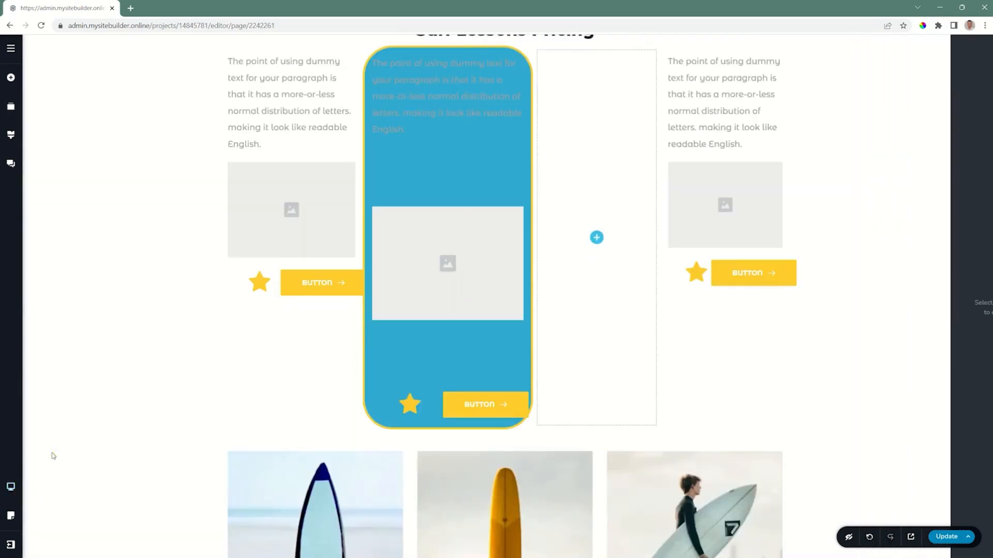
pyautogui.scroll(-6, 213, 424)
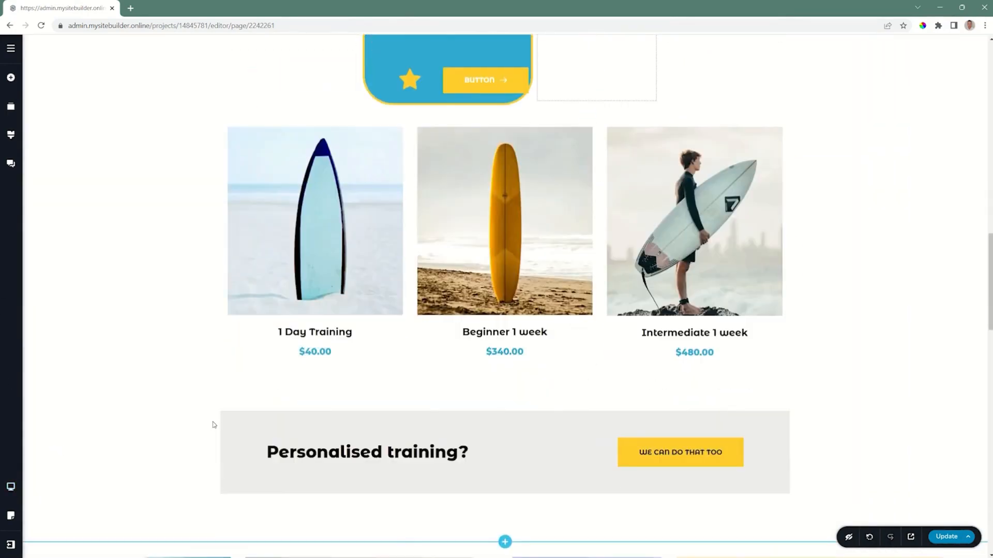
pyautogui.scroll(-1, 213, 426)
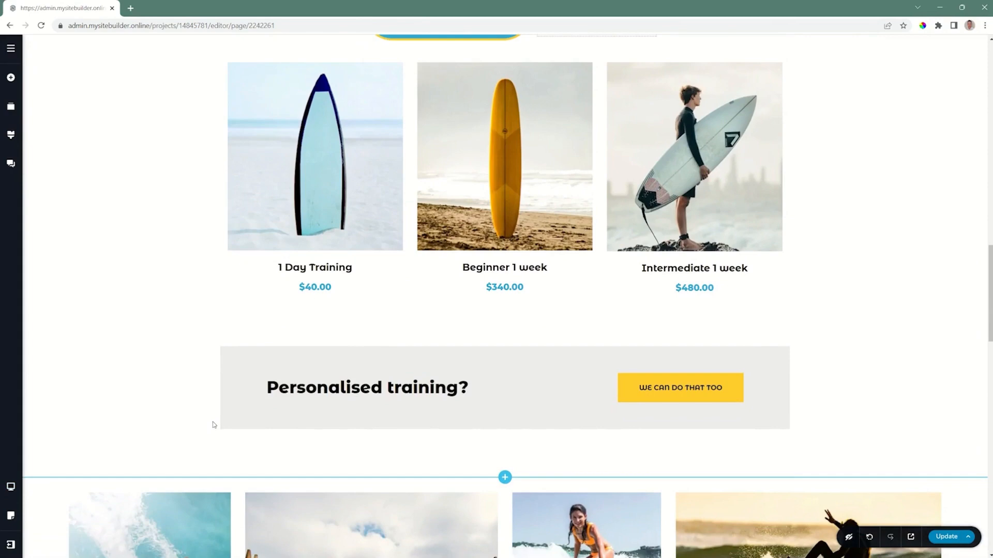
pyautogui.click(10, 77)
pyautogui.moveTo(45, 120); pyautogui.dragTo(266, 304)
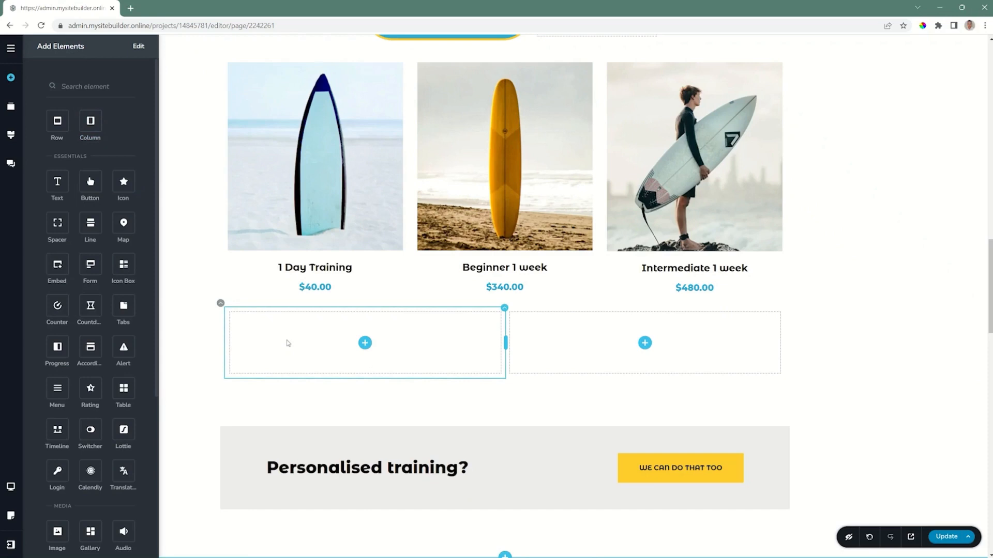
# Review the new row's background, overlay, link, and size and styling options.
pyautogui.click(221, 306)
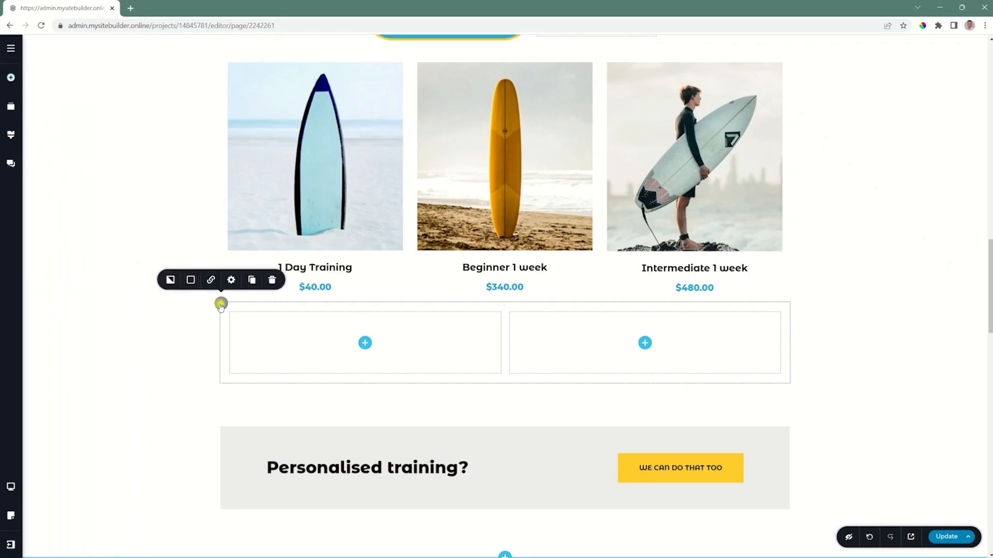
pyautogui.click(169, 279)
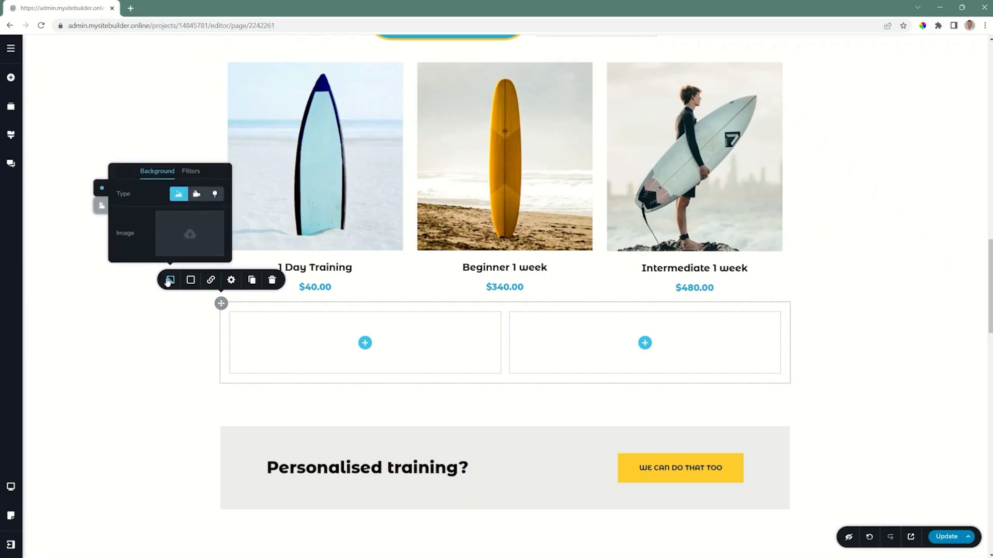
pyautogui.click(189, 281)
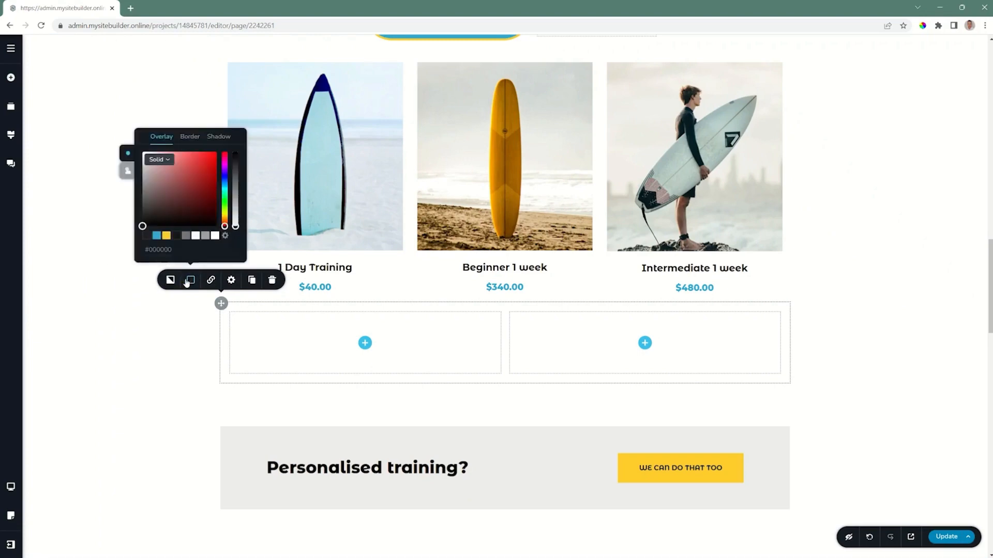
pyautogui.click(211, 280)
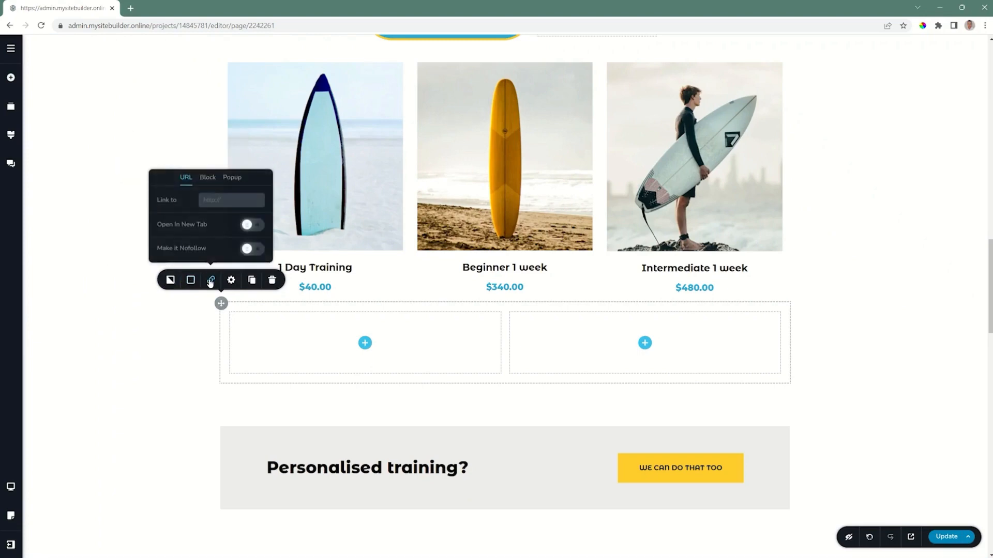
pyautogui.click(232, 281)
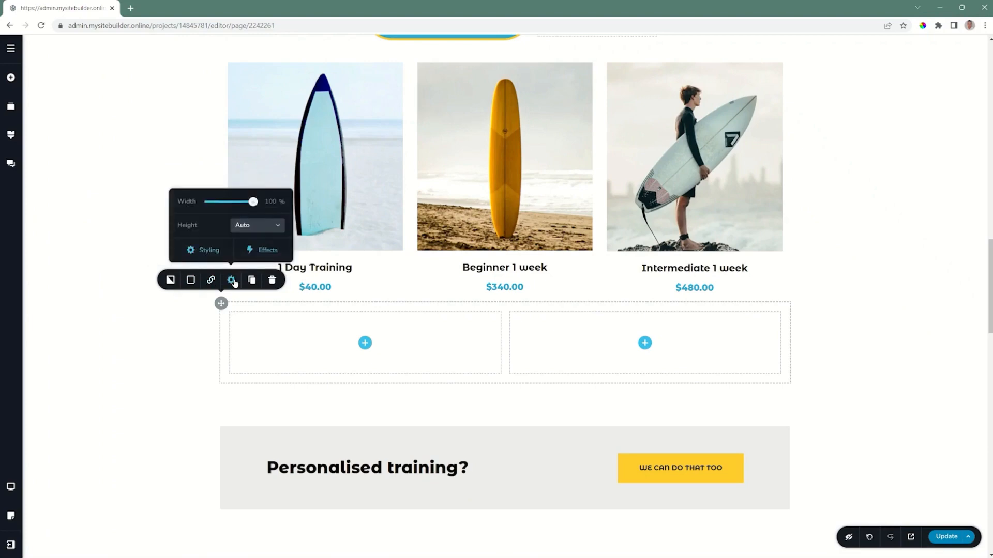